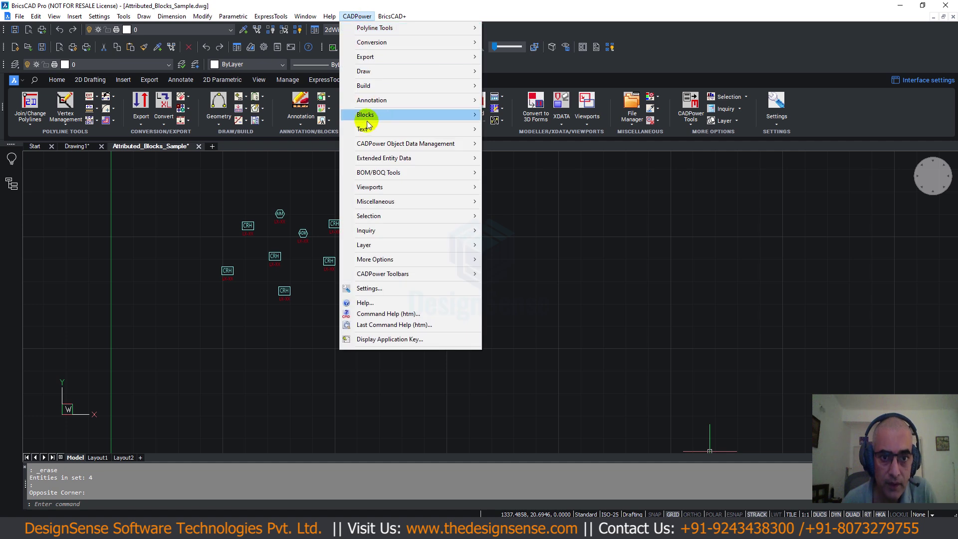
# - Start Draw Quick Text (running numbers) and set it to integer numbering with starting value 500 and increment 1
pyautogui.moveTo(369, 129)
pyautogui.moveTo(506, 130)
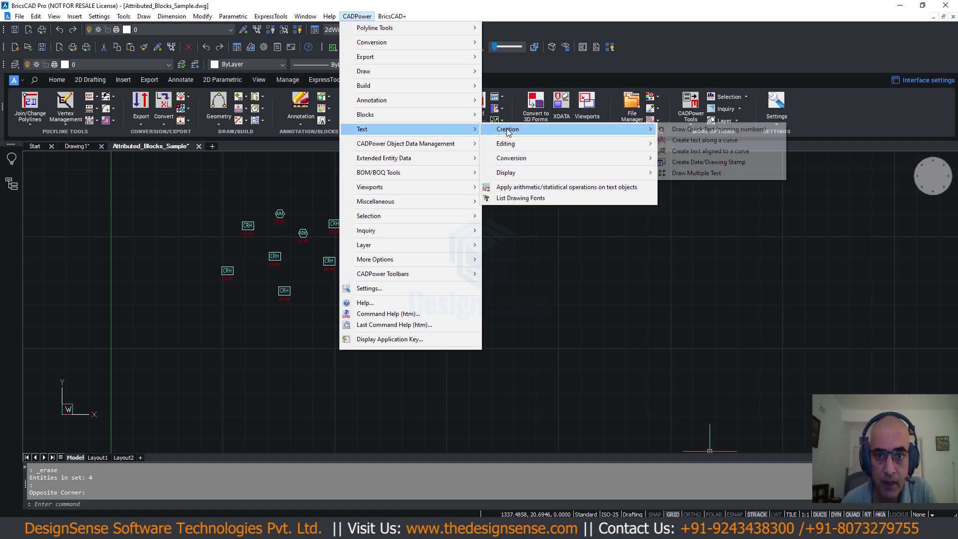
pyautogui.click(695, 131)
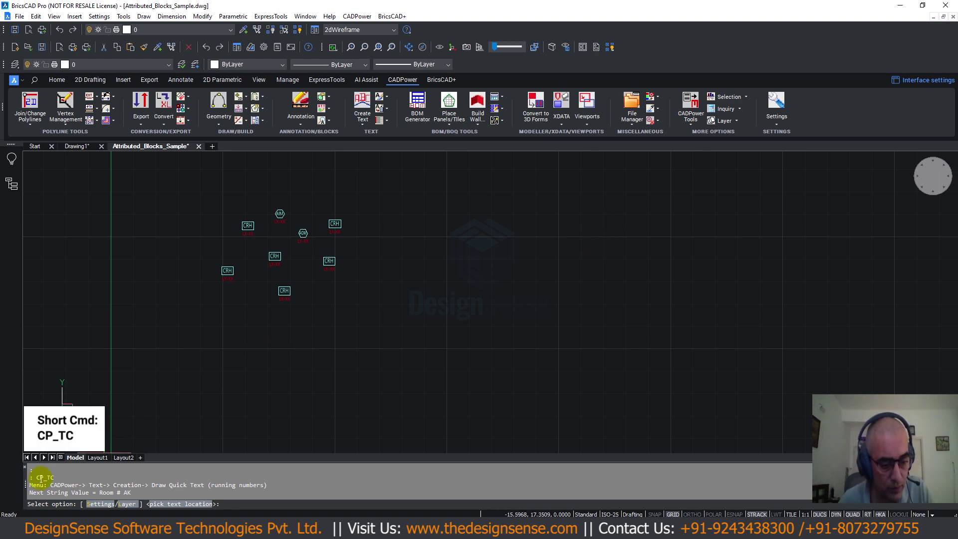
pyautogui.press('F2')
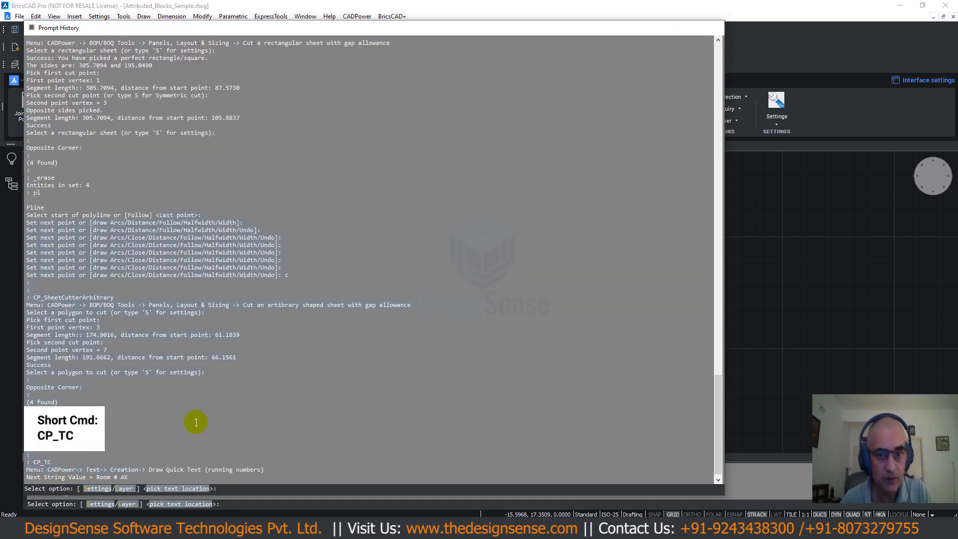
pyautogui.press('F2')
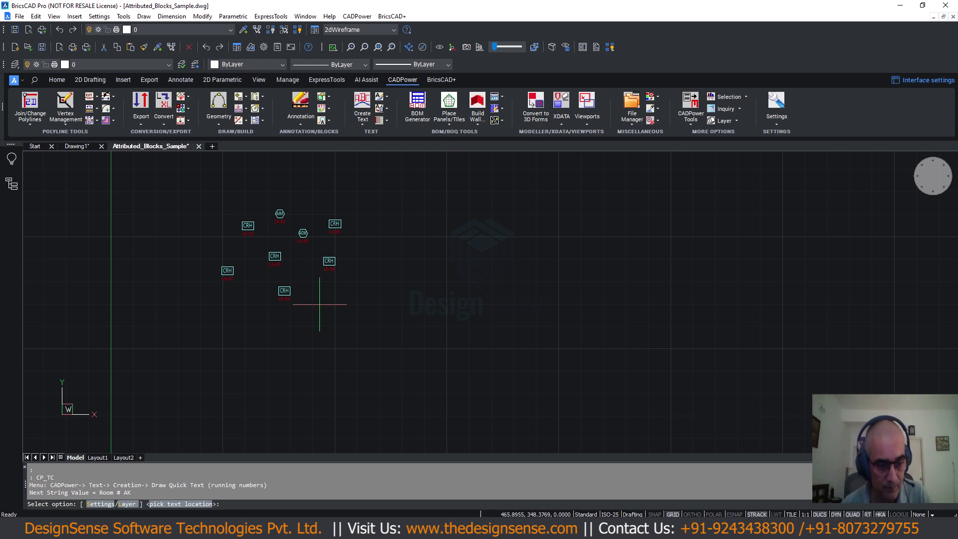
pyautogui.write('s')
pyautogui.press('Return')
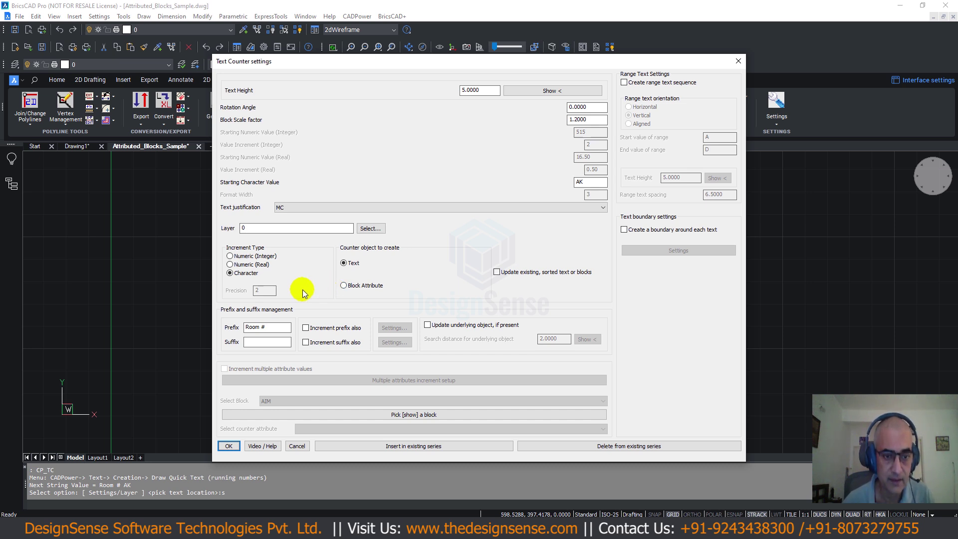
pyautogui.click(231, 256)
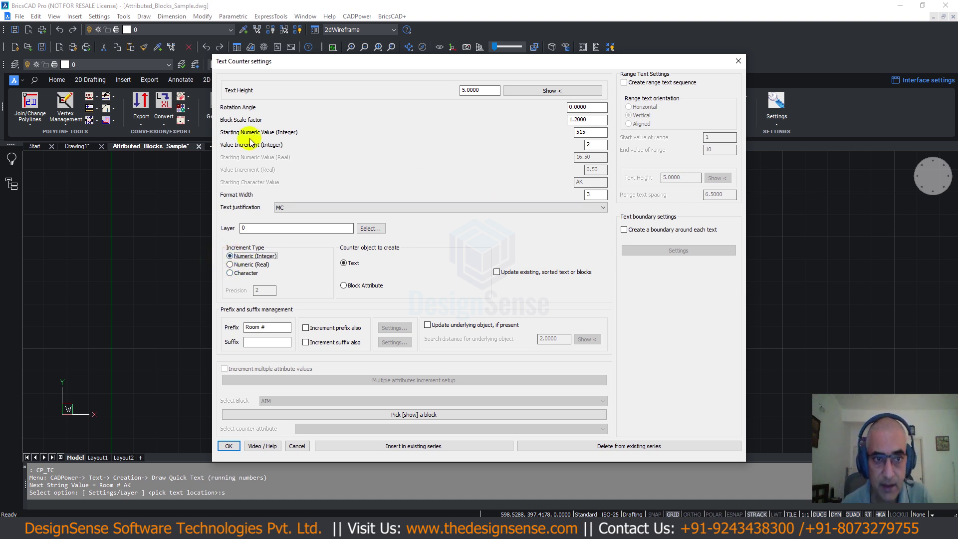
pyautogui.doubleClick(592, 130)
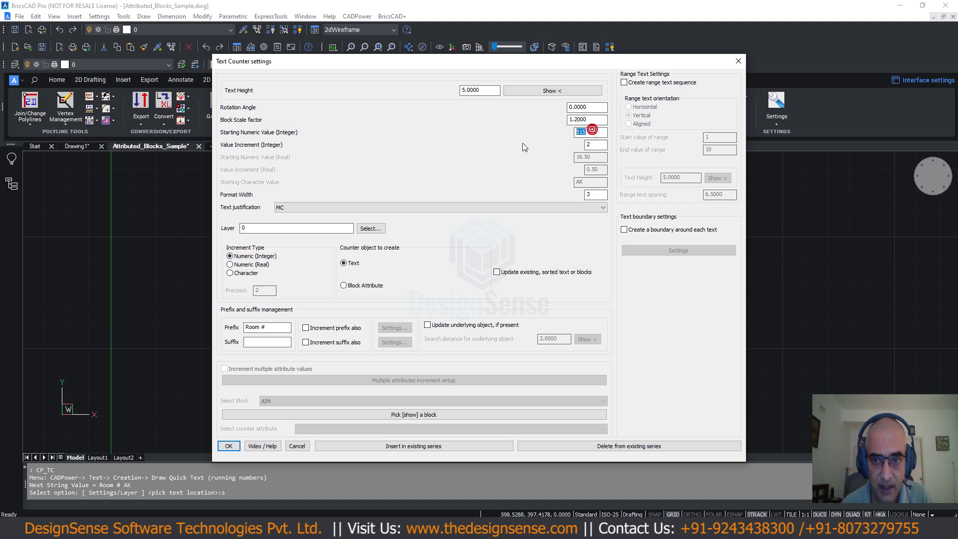
pyautogui.write('500')
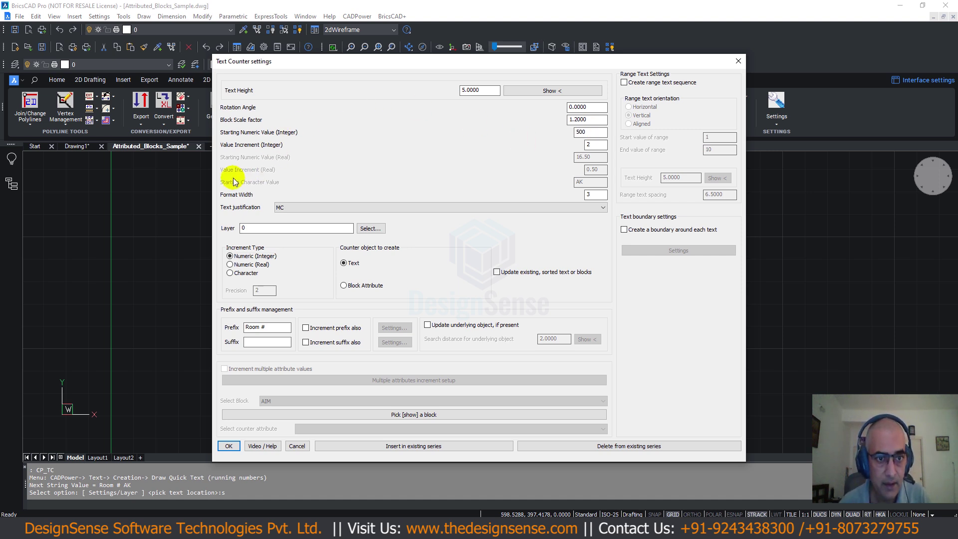
pyautogui.doubleClick(589, 146)
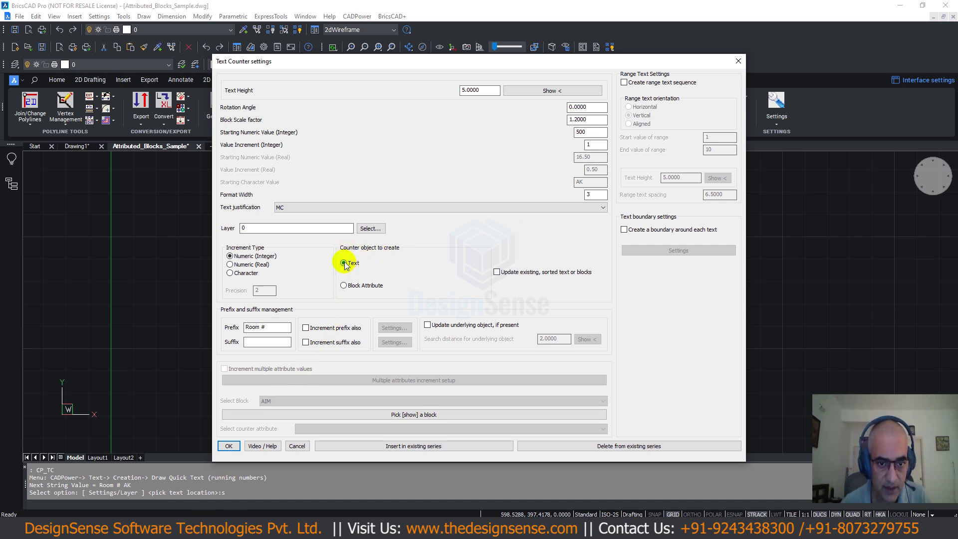
pyautogui.click(229, 445)
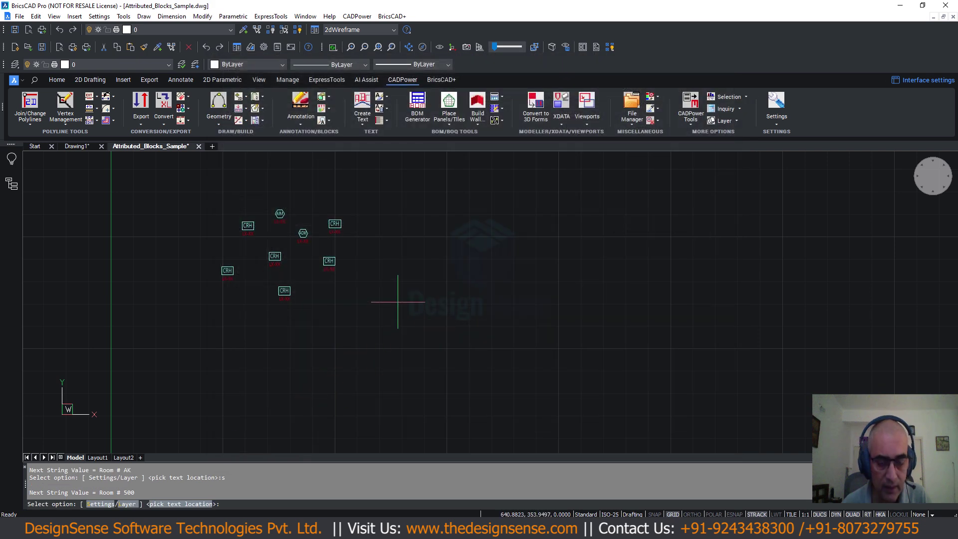
# - Place the running texts Room # 500 through Room # 505 in a descending diagonal beside the attributed blocks
pyautogui.scroll(2, 397, 294)
pyautogui.click(384, 206)
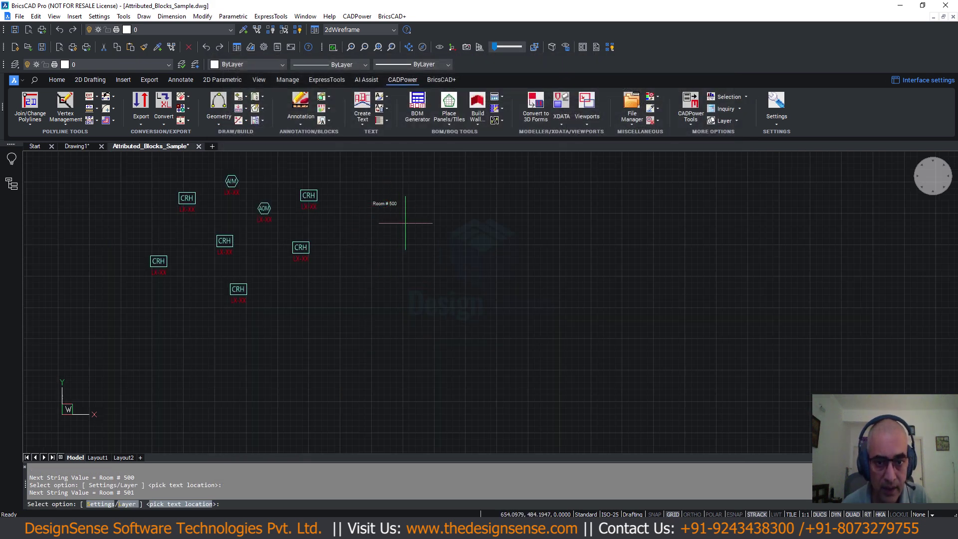
pyautogui.scroll(2, 405, 223)
pyautogui.click(404, 218)
pyautogui.click(441, 244)
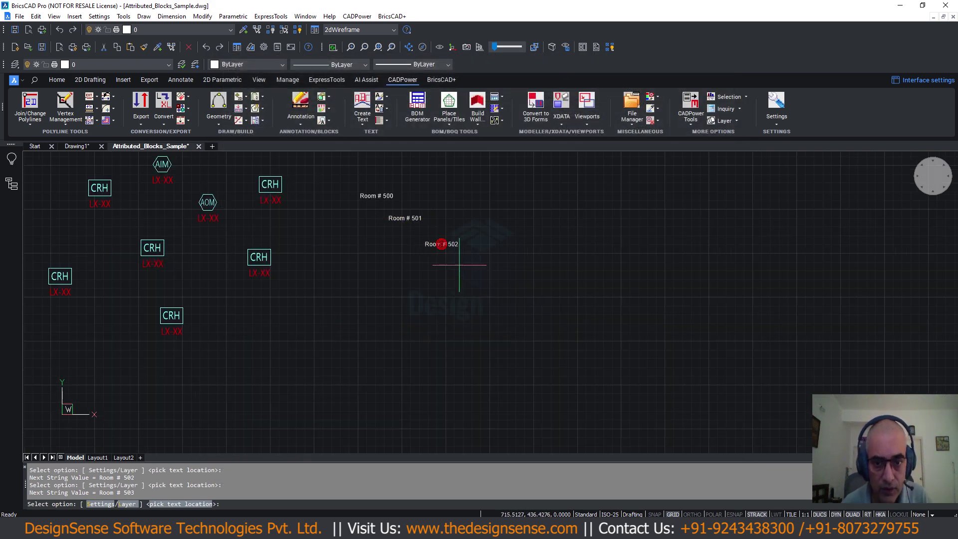
pyautogui.click(470, 270)
pyautogui.click(499, 292)
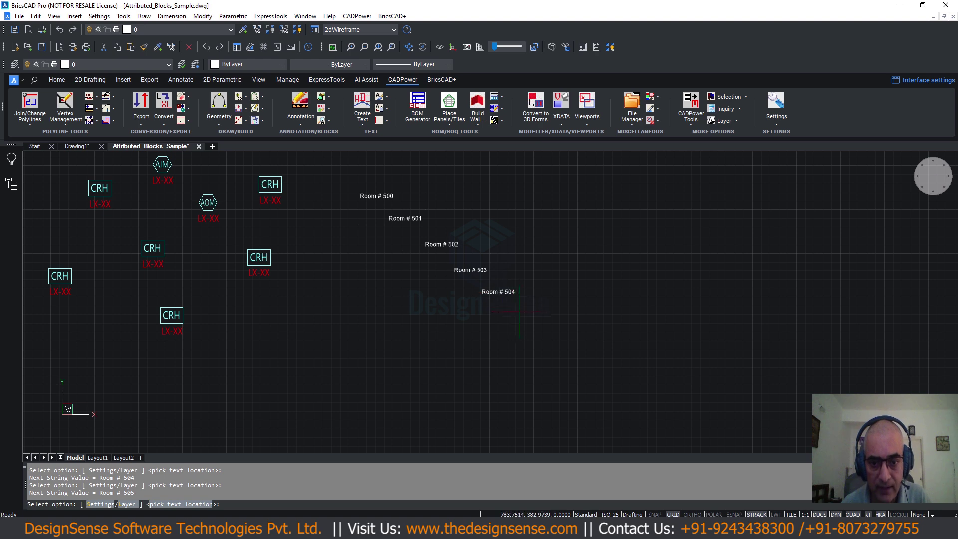
pyautogui.scroll(2, 514, 312)
pyautogui.moveTo(344, 226); pyautogui.dragTo(344, 274, button='middle')
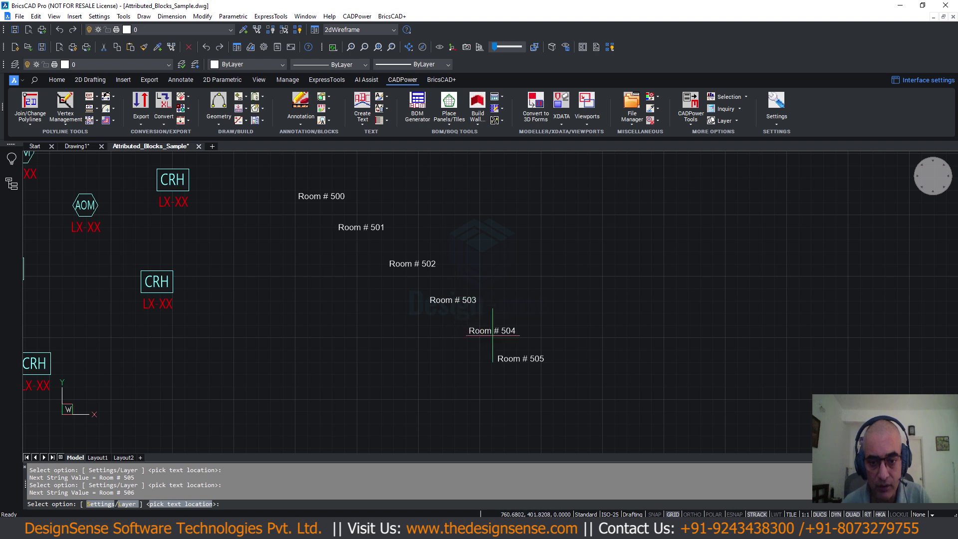
# - Add the suffix "(First Floor)" to the running text and set the starting integer value to 1000
pyautogui.write('s')
pyautogui.press('Return')
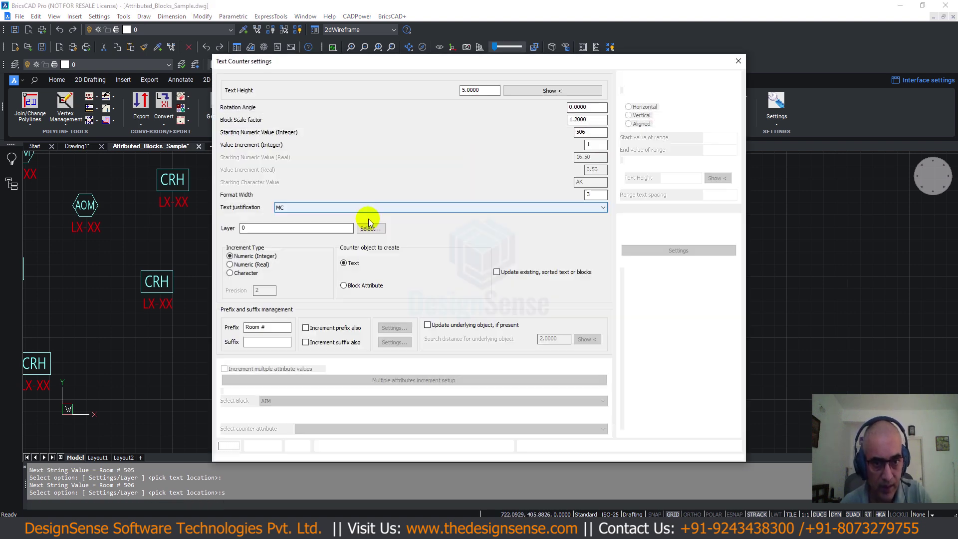
pyautogui.moveTo(273, 327); pyautogui.dragTo(227, 328)
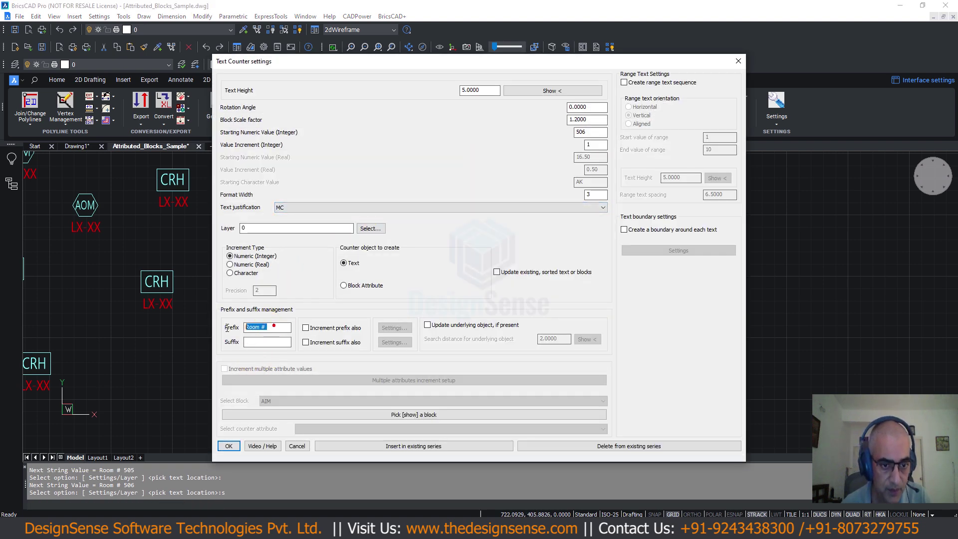
pyautogui.click(258, 344)
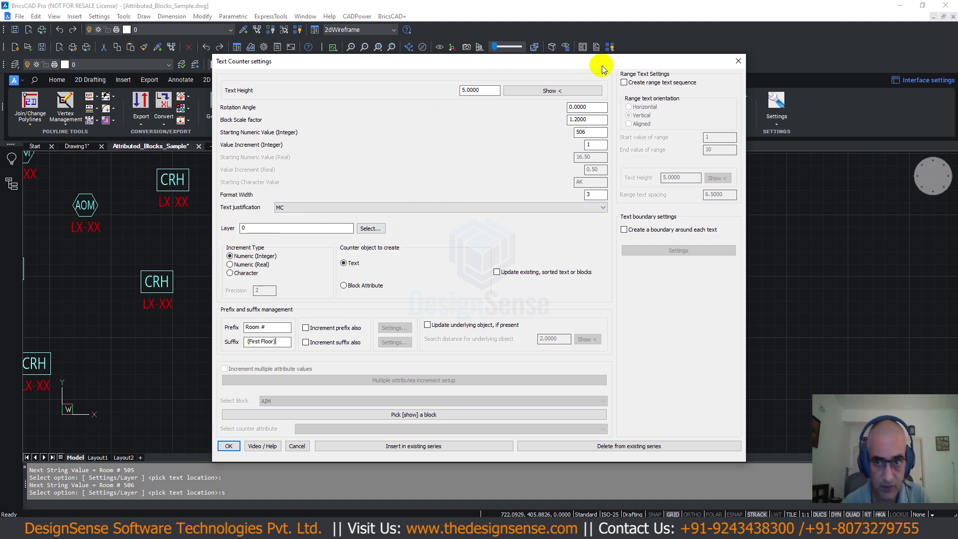
pyautogui.doubleClick(582, 132)
pyautogui.write('10')
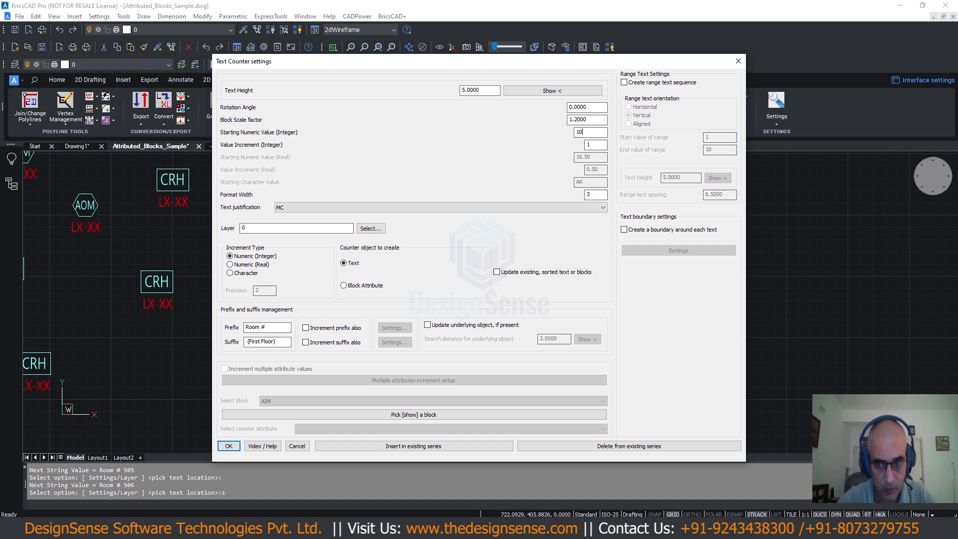
pyautogui.write('00')
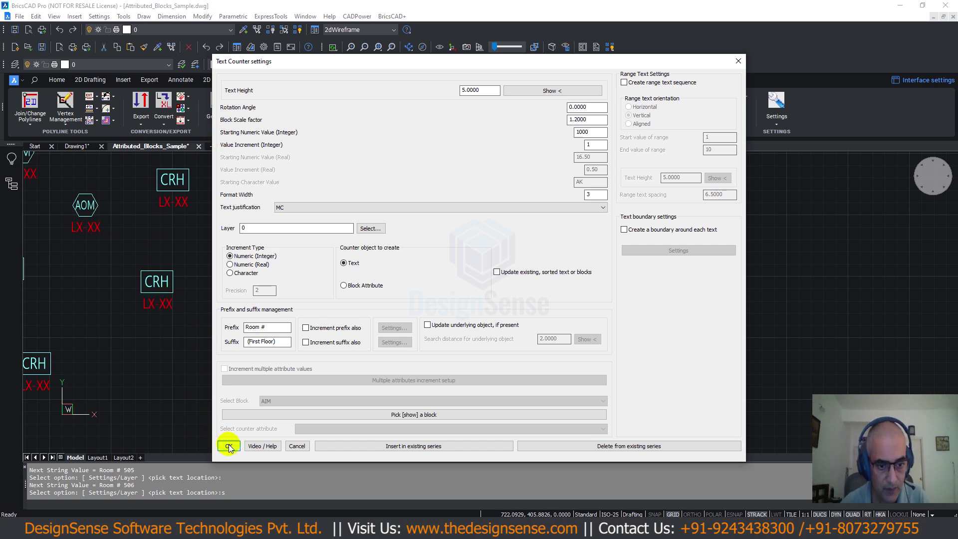
pyautogui.click(229, 446)
# - Place the texts Room # 1000 (First Floor) through Room # 1006 (First Floor) in a diagonal beside the Room # 500 series
pyautogui.click(474, 180)
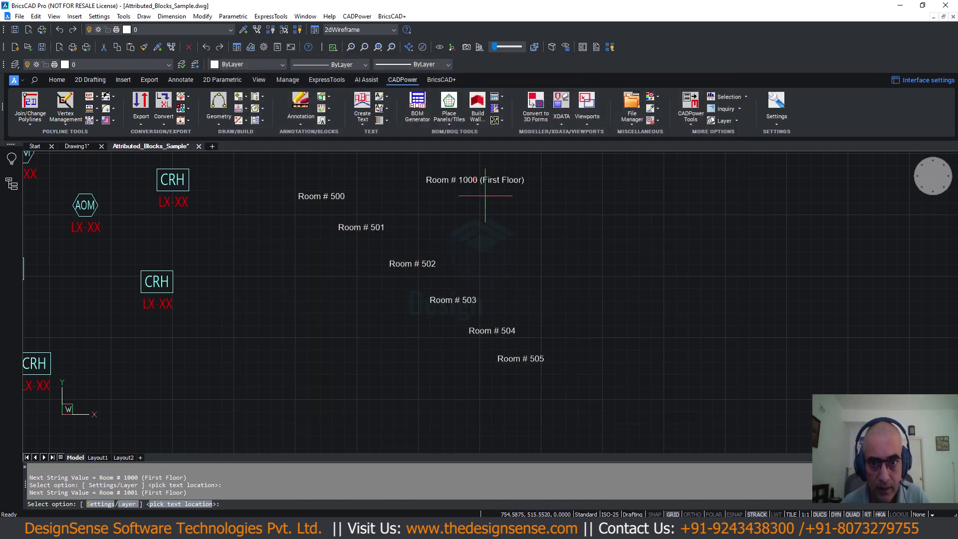
pyautogui.click(505, 207)
pyautogui.click(545, 237)
pyautogui.click(597, 261)
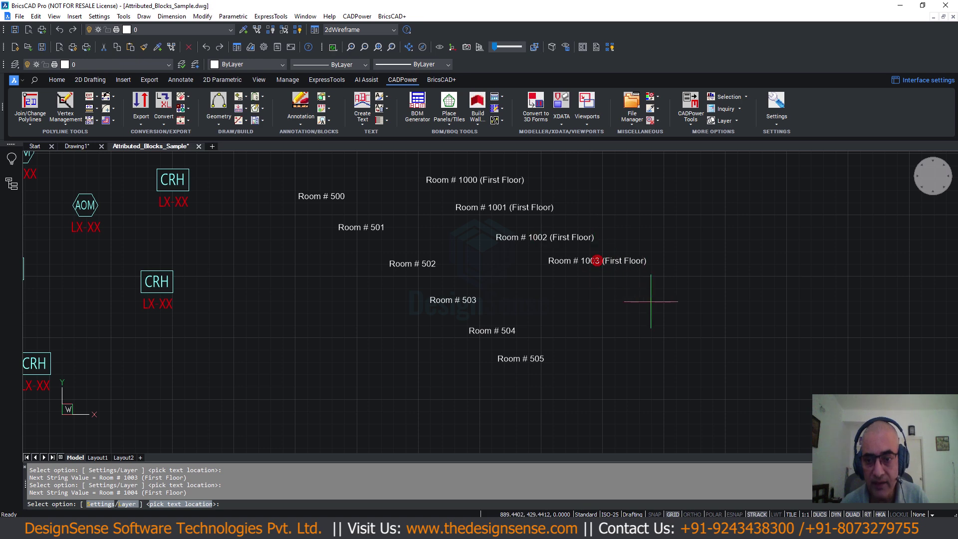
pyautogui.click(651, 302)
pyautogui.click(690, 339)
pyautogui.click(700, 378)
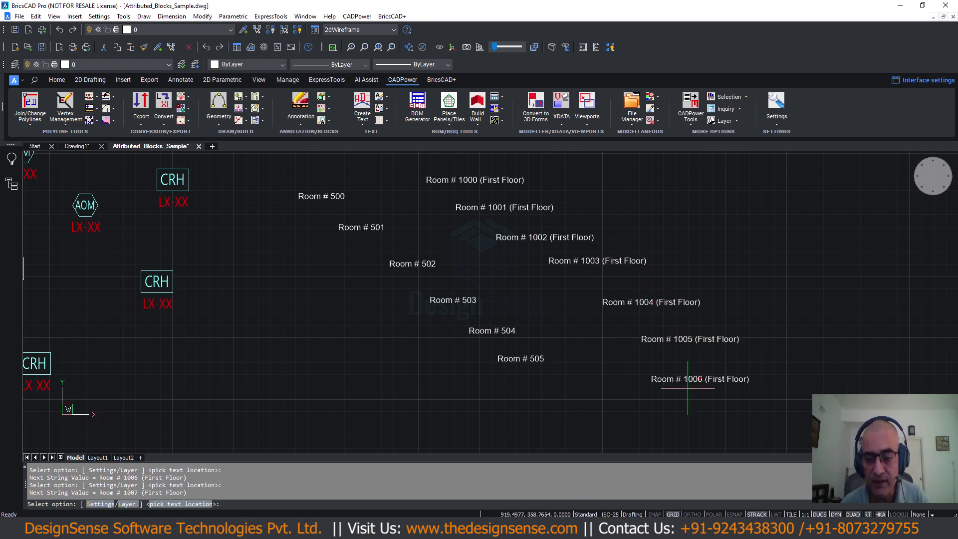
# - Enable a boundary around each running text and set its enclosing shape to Circle
pyautogui.write('s')
pyautogui.press('Return')
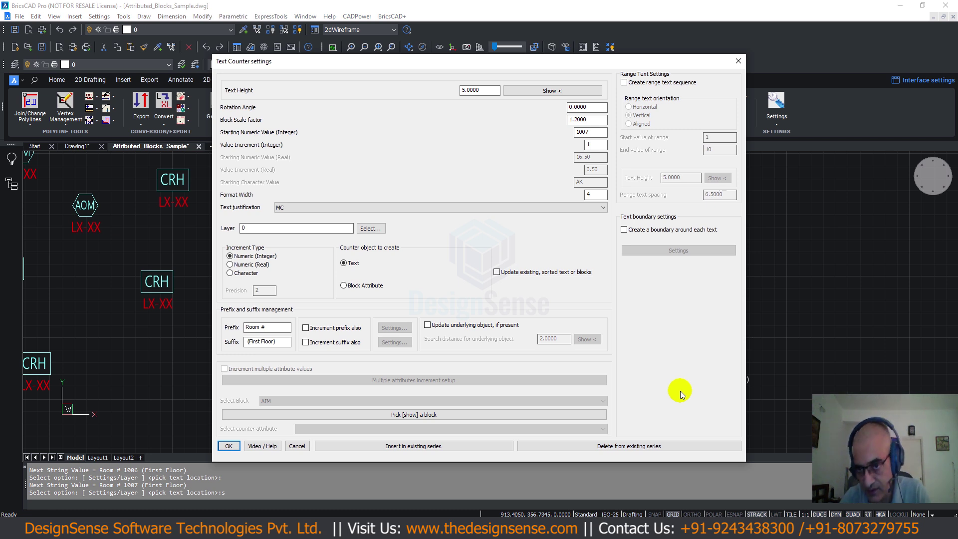
pyautogui.click(624, 230)
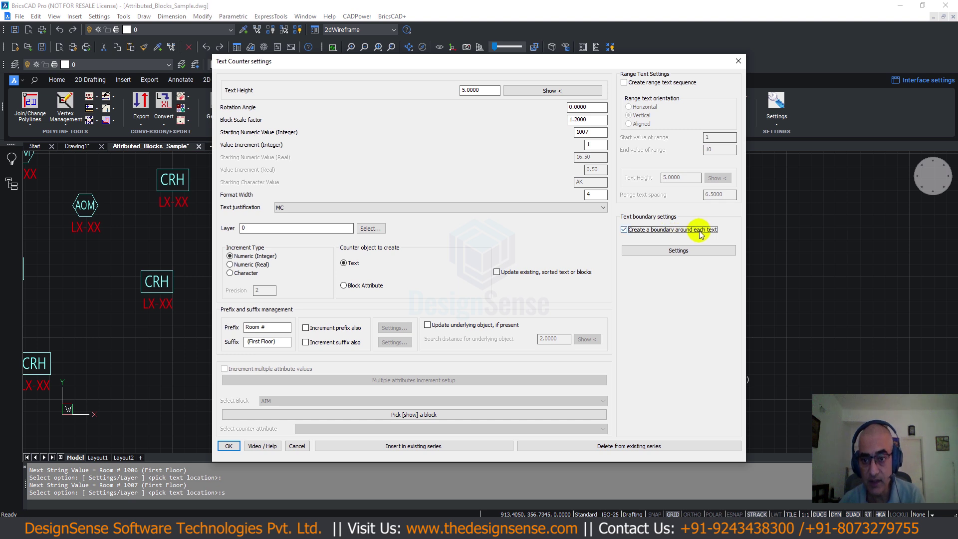
pyautogui.click(655, 249)
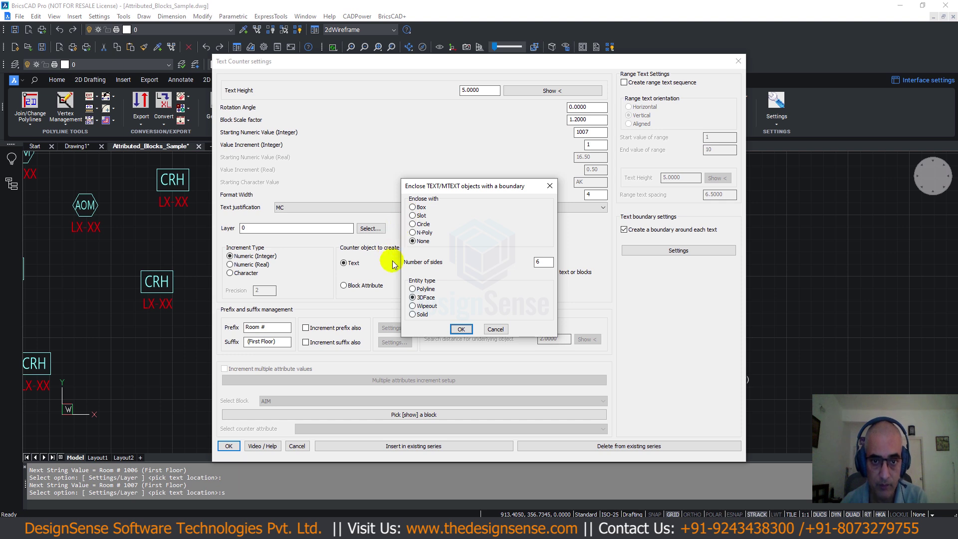
pyautogui.click(414, 224)
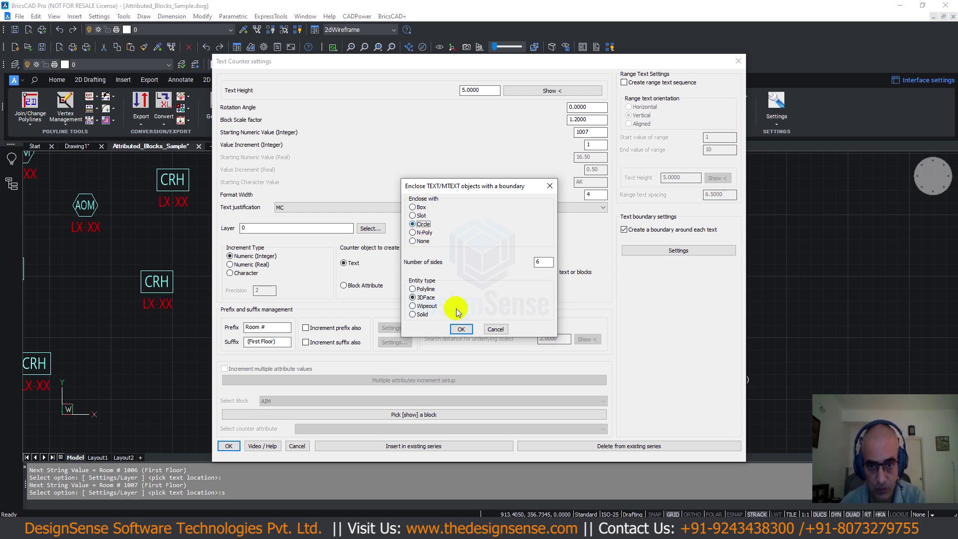
pyautogui.click(461, 329)
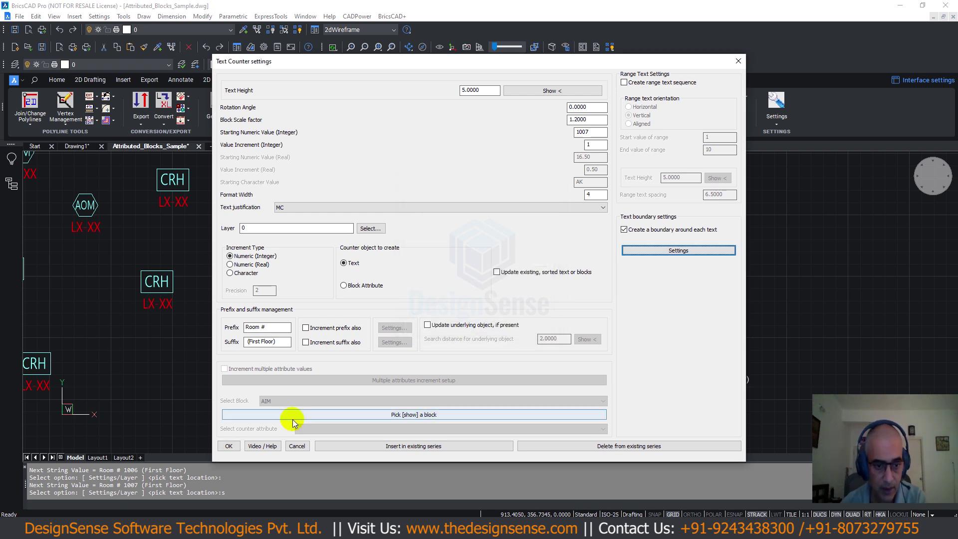
pyautogui.click(229, 446)
# - Place the circled texts Room # 1007 (First Floor) through Room # 1012 (First Floor) in an arc around the empty area beside the existing labels
pyautogui.scroll(-2, 316, 335)
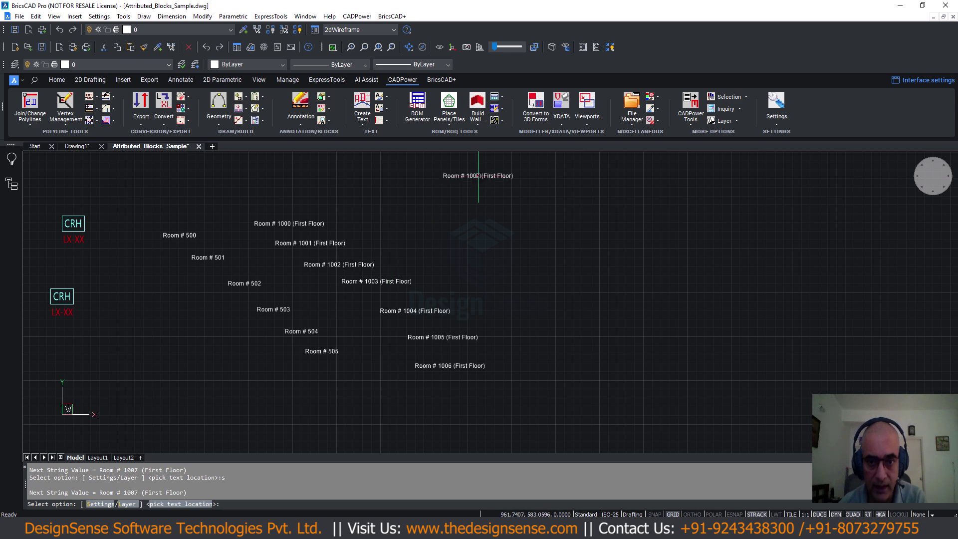
pyautogui.click(478, 176)
pyautogui.click(557, 234)
pyautogui.click(660, 219)
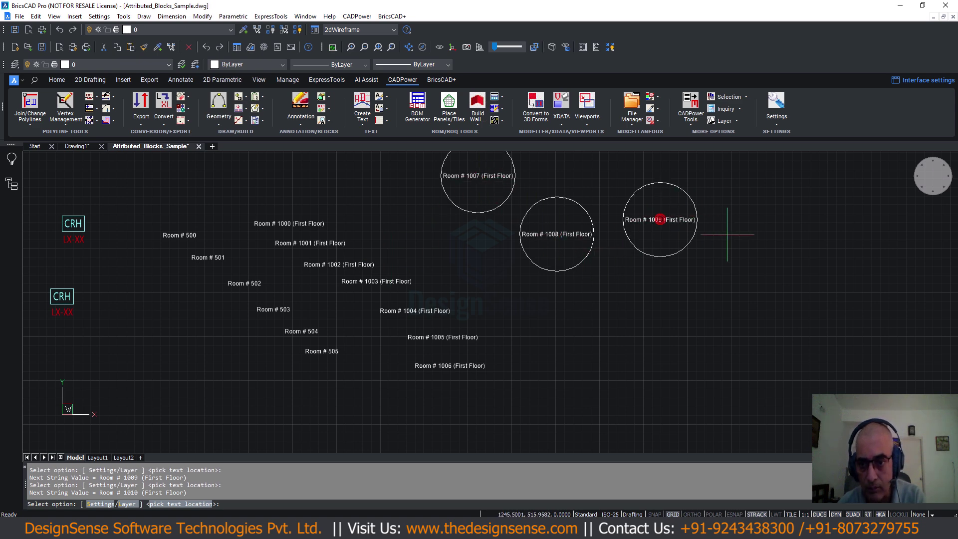
pyautogui.click(737, 240)
pyautogui.click(727, 321)
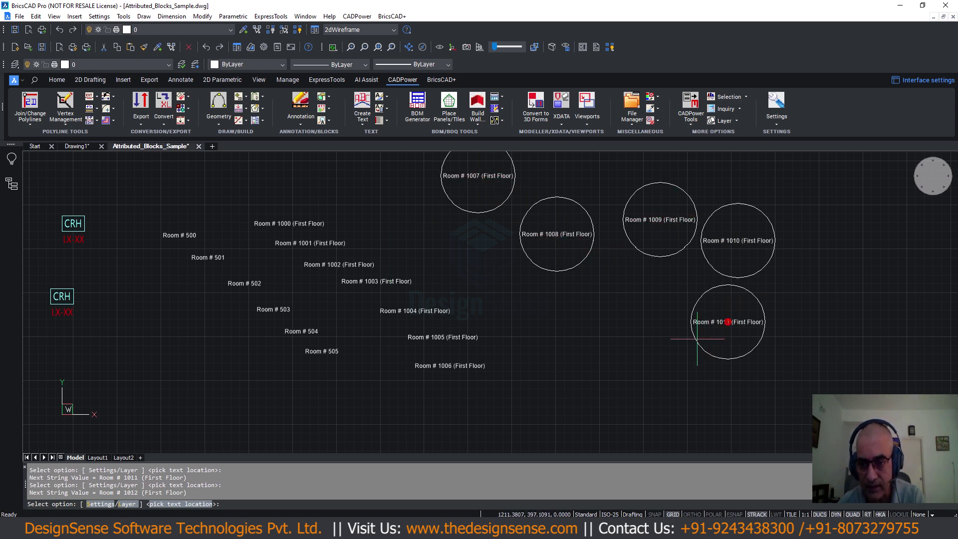
pyautogui.click(630, 354)
# - Change the enclosing shape of the running text boundary to N-Poly
pyautogui.write('s')
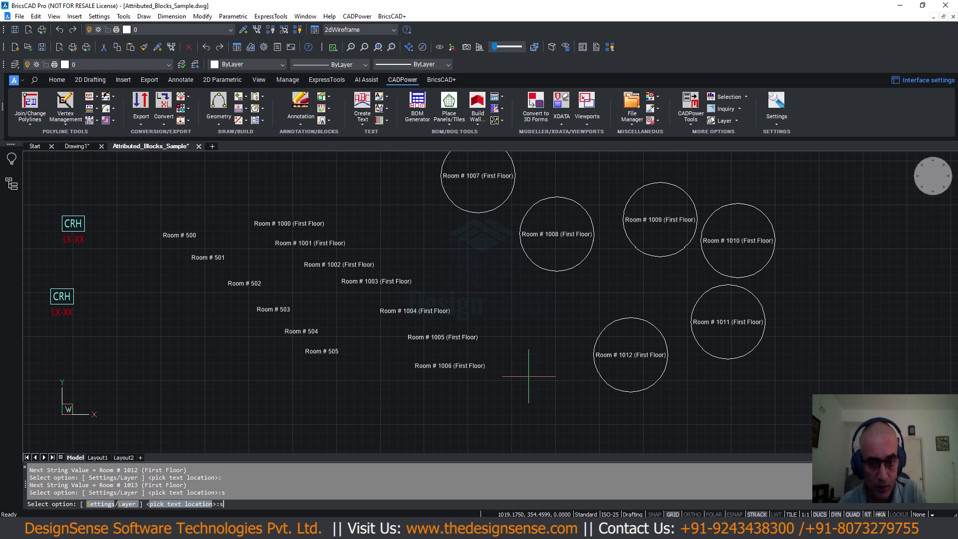
pyautogui.press('Return')
pyautogui.click(679, 250)
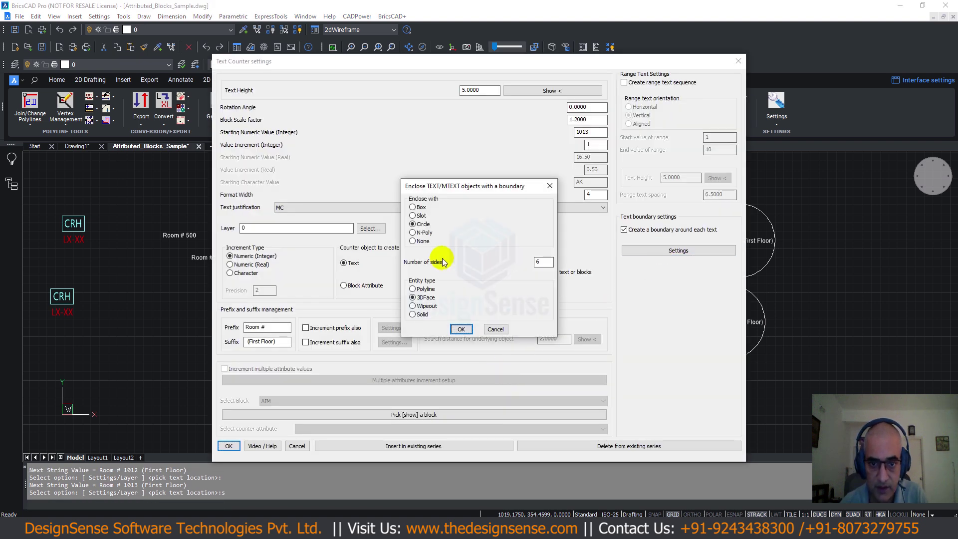
pyautogui.click(413, 233)
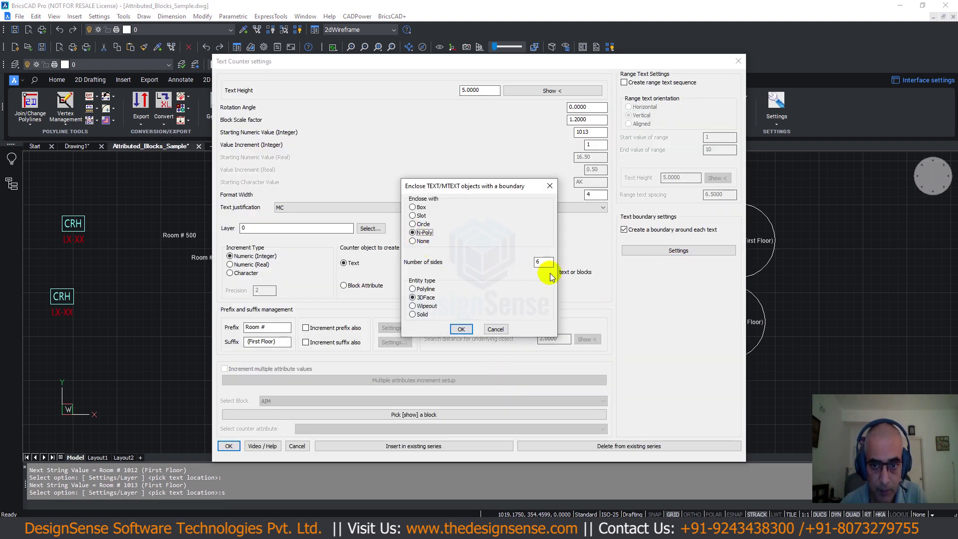
pyautogui.click(462, 330)
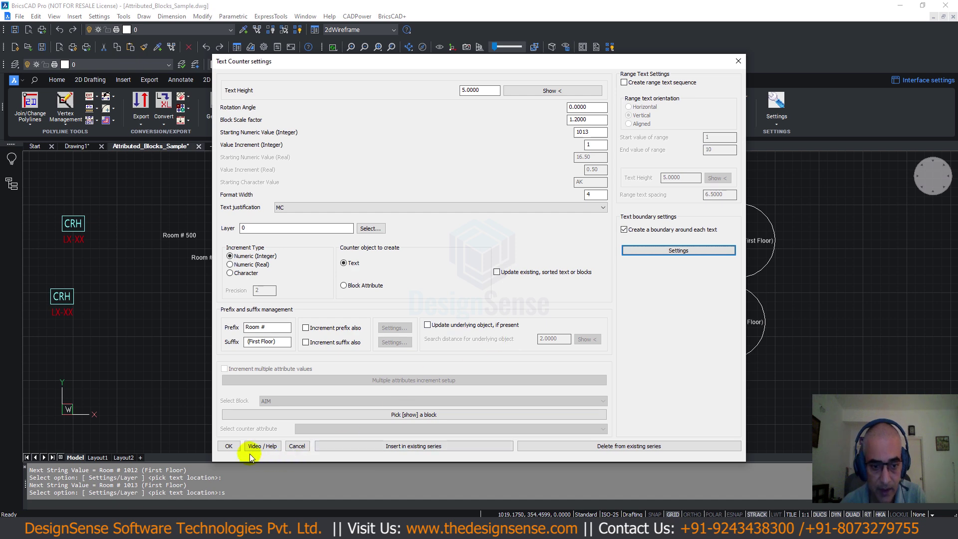
pyautogui.click(235, 444)
pyautogui.scroll(-2, 434, 378)
pyautogui.moveTo(648, 278); pyautogui.dragTo(409, 267, button='middle')
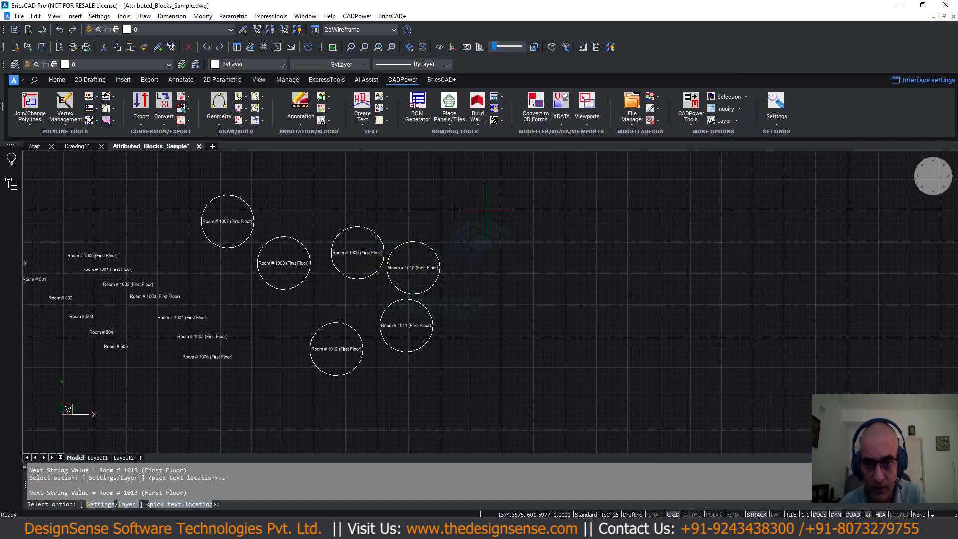
# - Place the hexagon-bounded texts Room # 1013 (First Floor) through Room # 1016 (First Floor) in the empty area beyond the circled labels
pyautogui.click(498, 196)
pyautogui.click(555, 231)
pyautogui.click(639, 249)
pyautogui.click(718, 258)
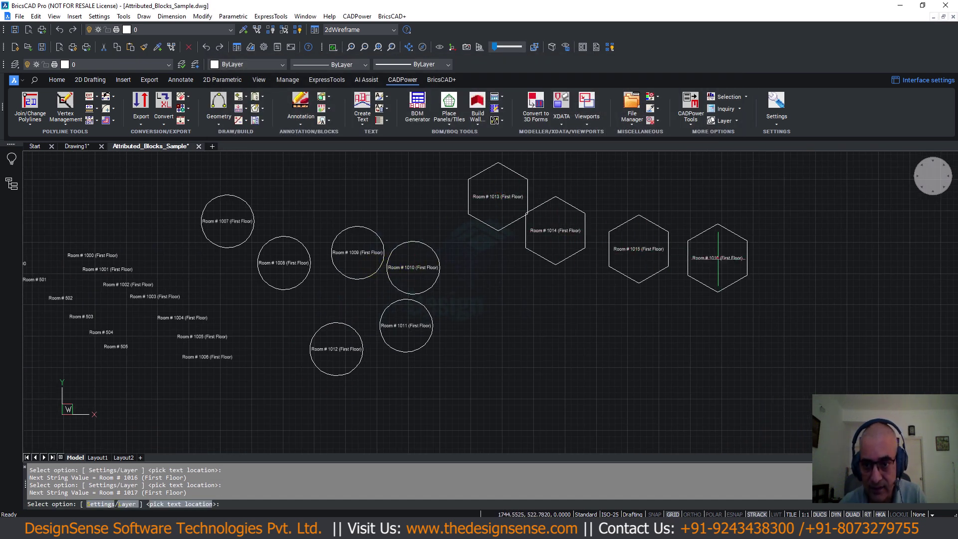
# - Switch the counter object to Block Attribute, using the CONTROL RELAY HIGH block with ADDRESS as the counter attribute
pyautogui.write('s')
pyautogui.press('Return')
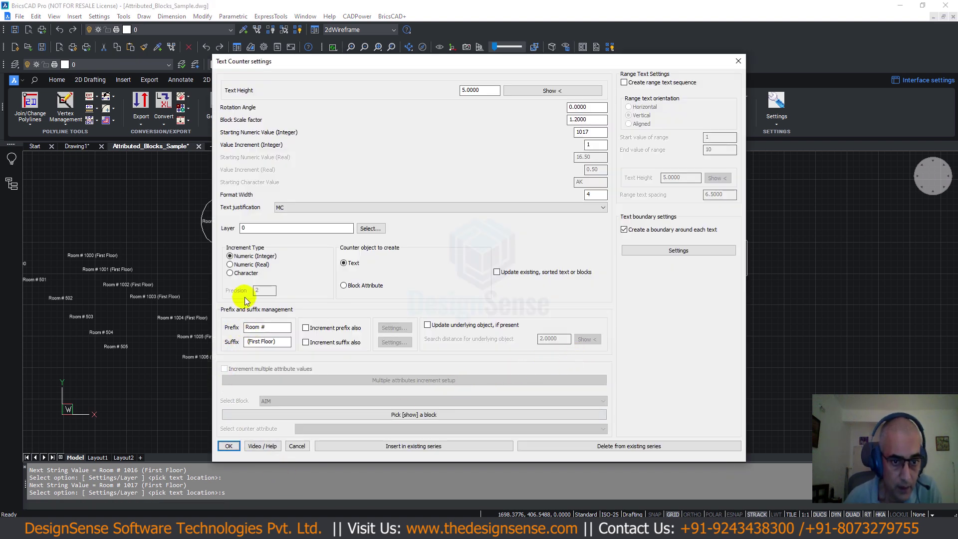
pyautogui.click(344, 285)
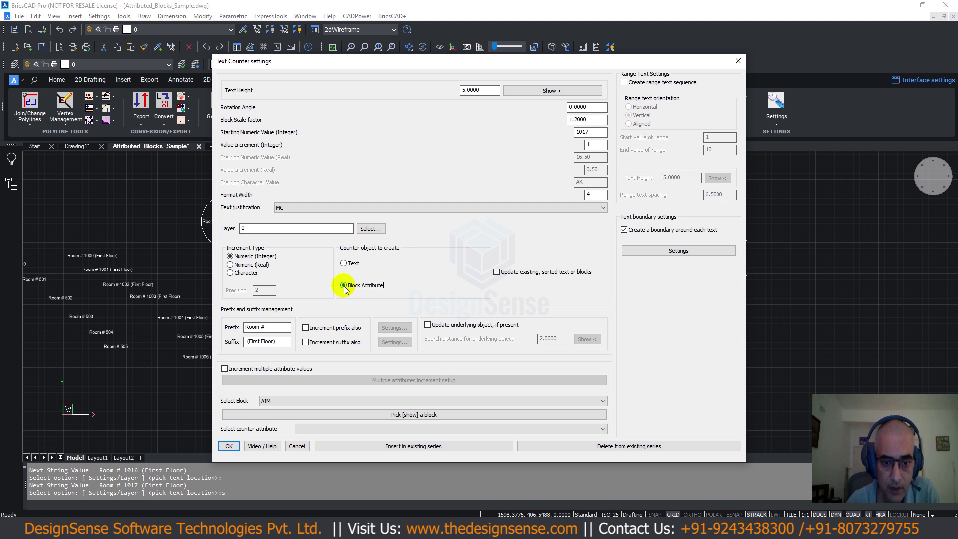
pyautogui.click(267, 401)
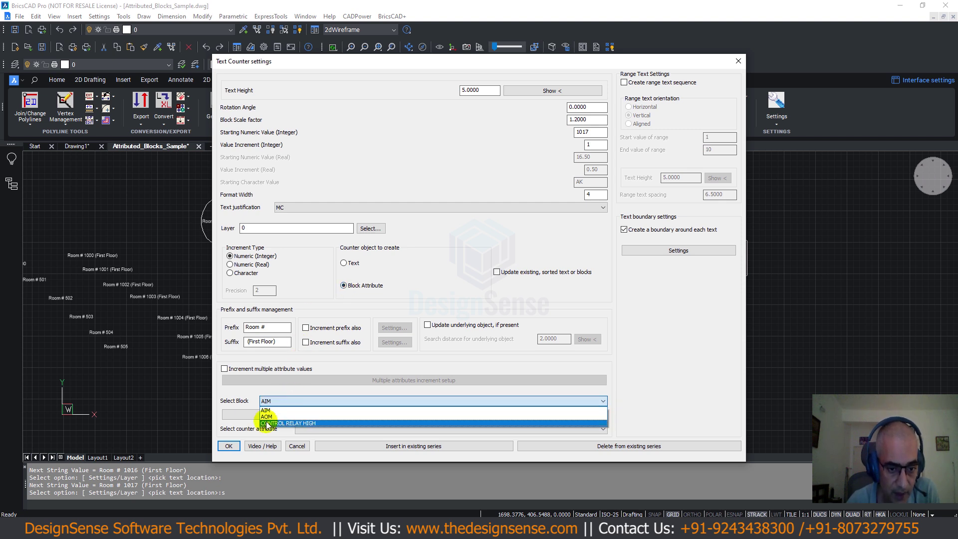
pyautogui.click(267, 424)
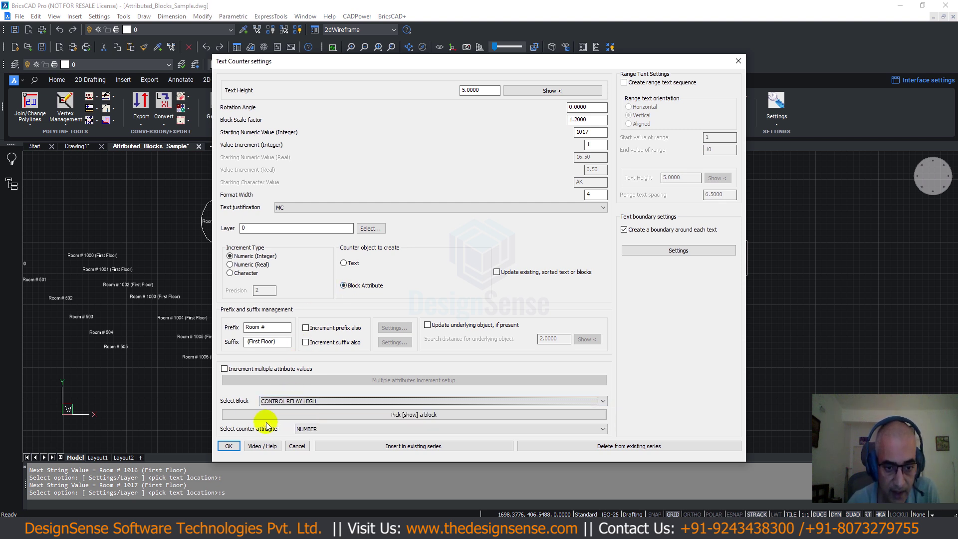
pyautogui.click(306, 428)
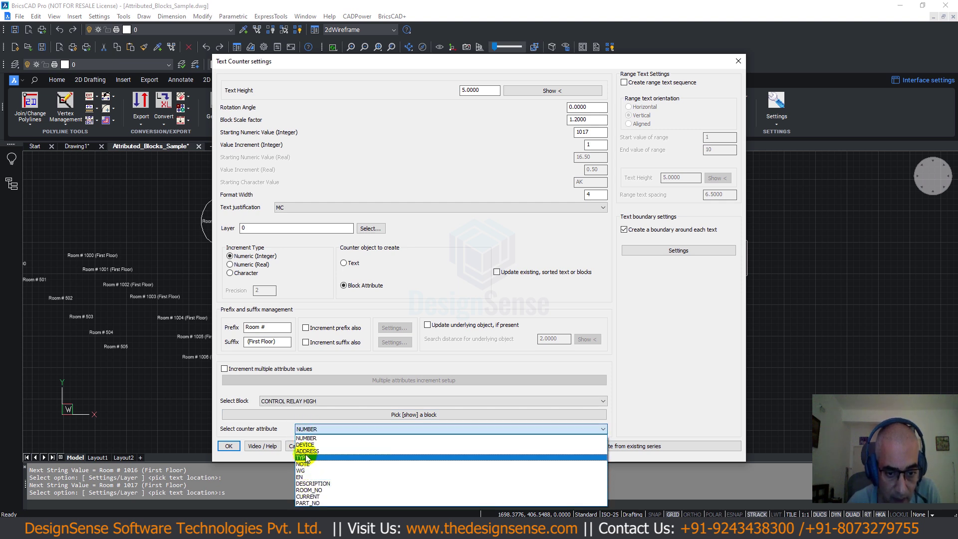
pyautogui.click(307, 451)
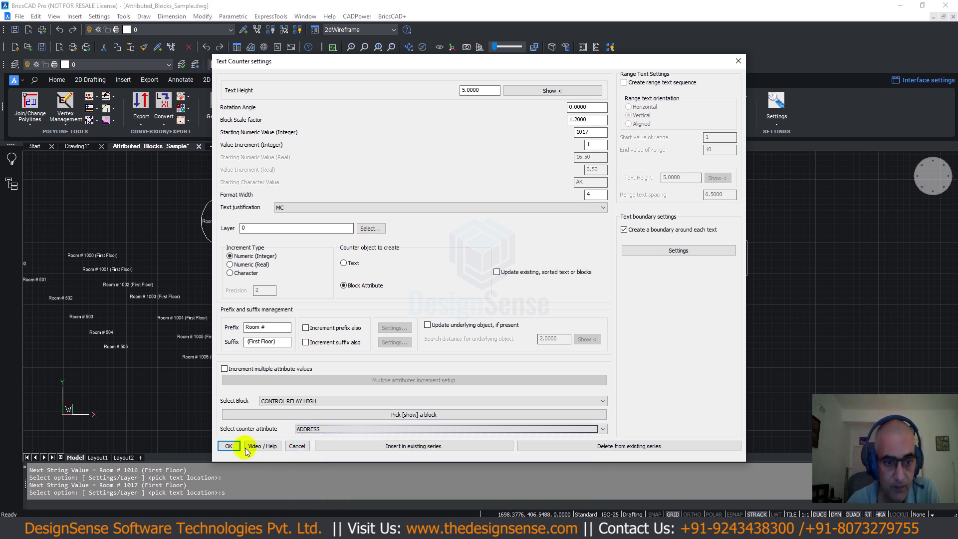
# - Clear both the suffix and the prefix of the running counter
pyautogui.click(288, 342)
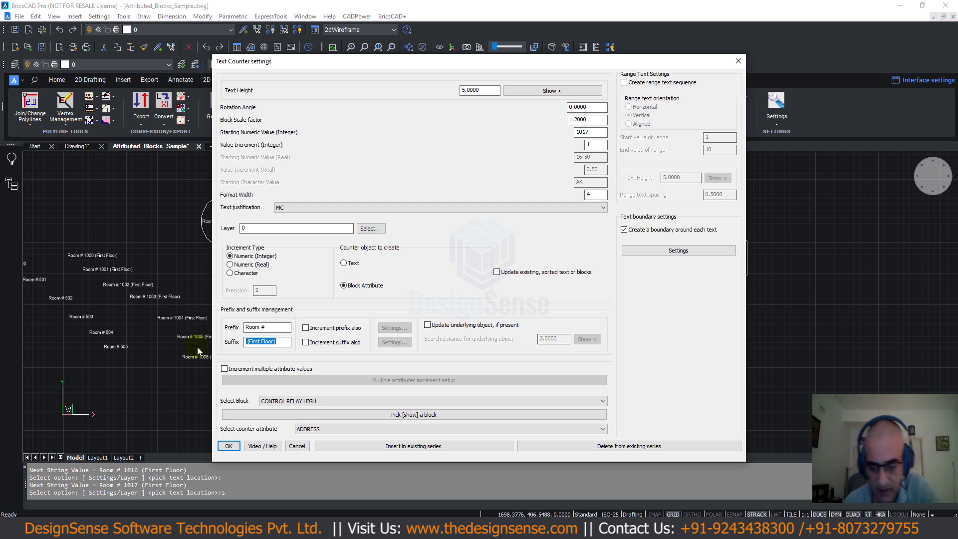
pyautogui.click(268, 328)
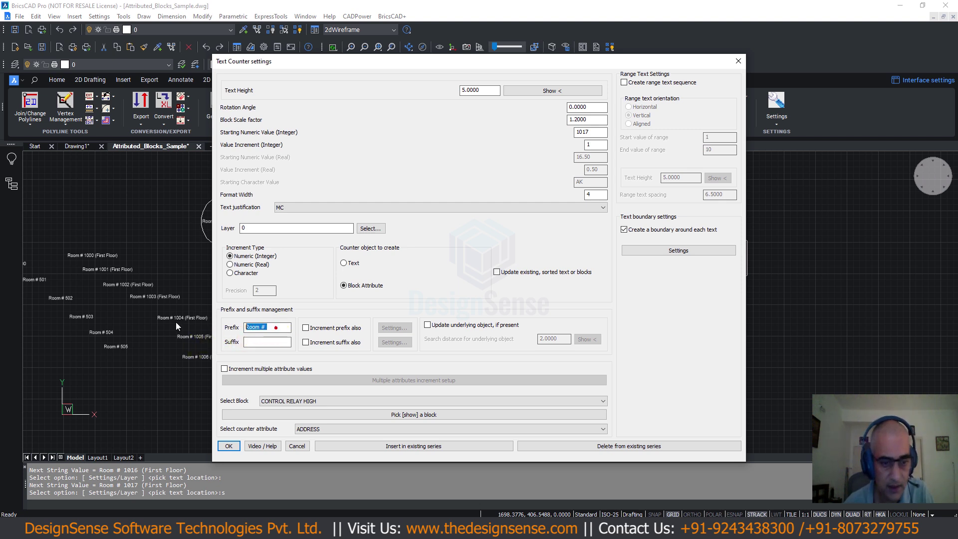
pyautogui.press('BackSpace')
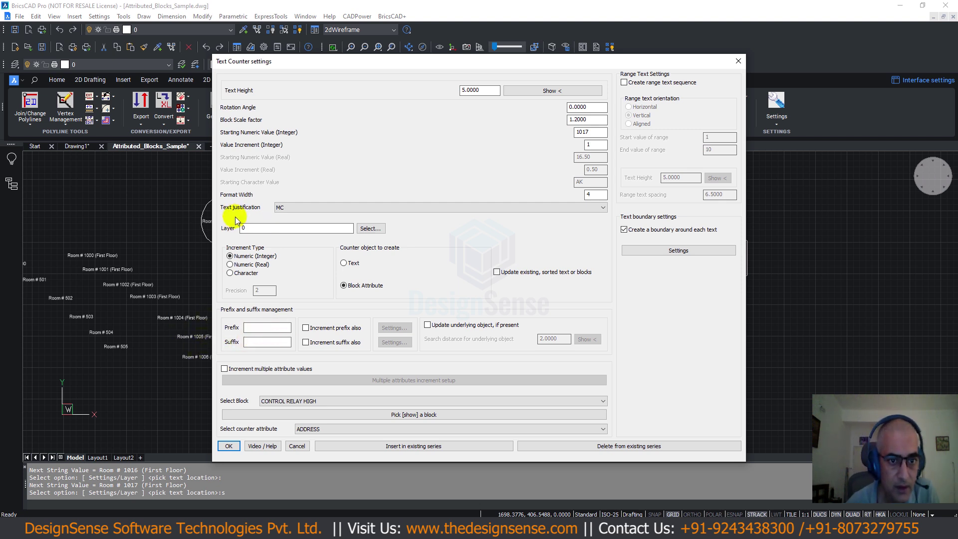
# - Set the increment type to Character with a starting character value of AA and apply the counter settings
pyautogui.click(230, 272)
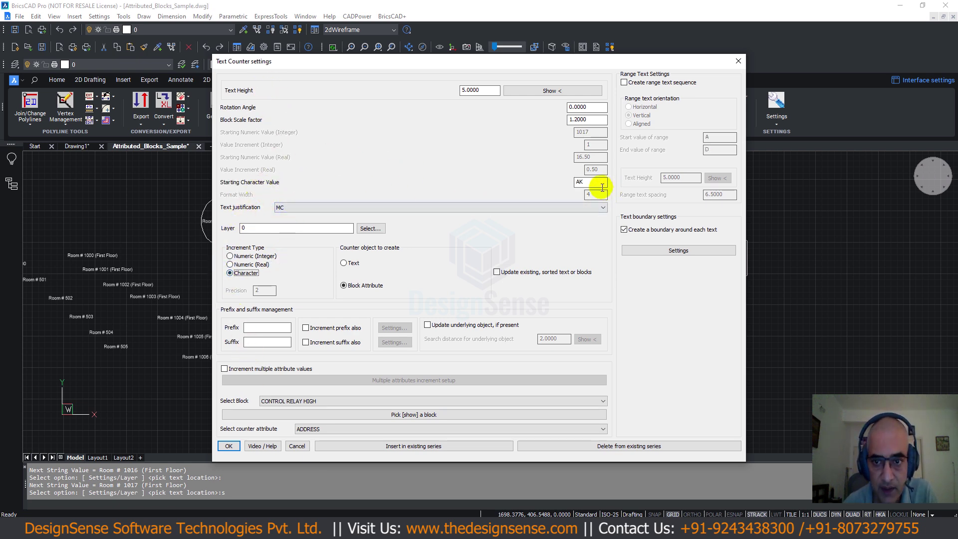
pyautogui.moveTo(601, 182); pyautogui.dragTo(549, 179)
pyautogui.write('A')
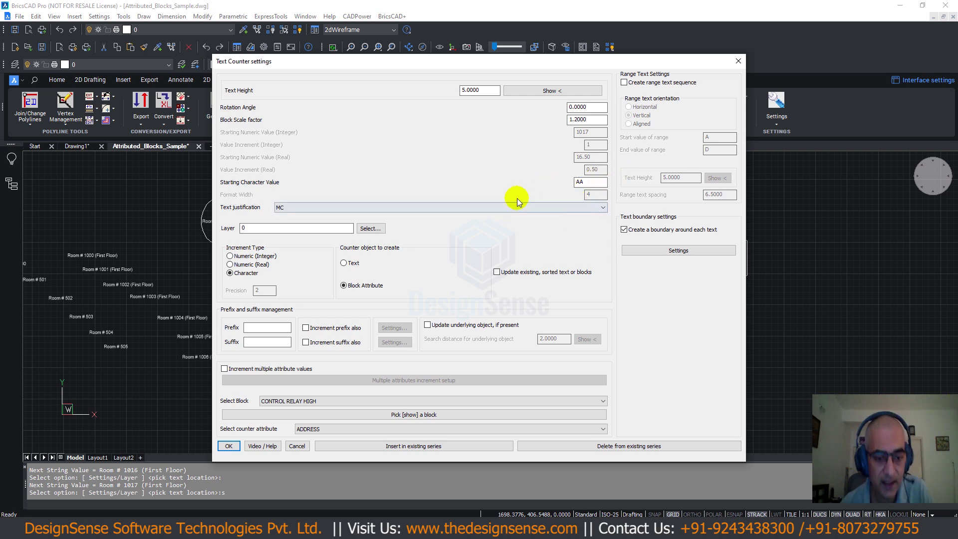
pyautogui.click(228, 447)
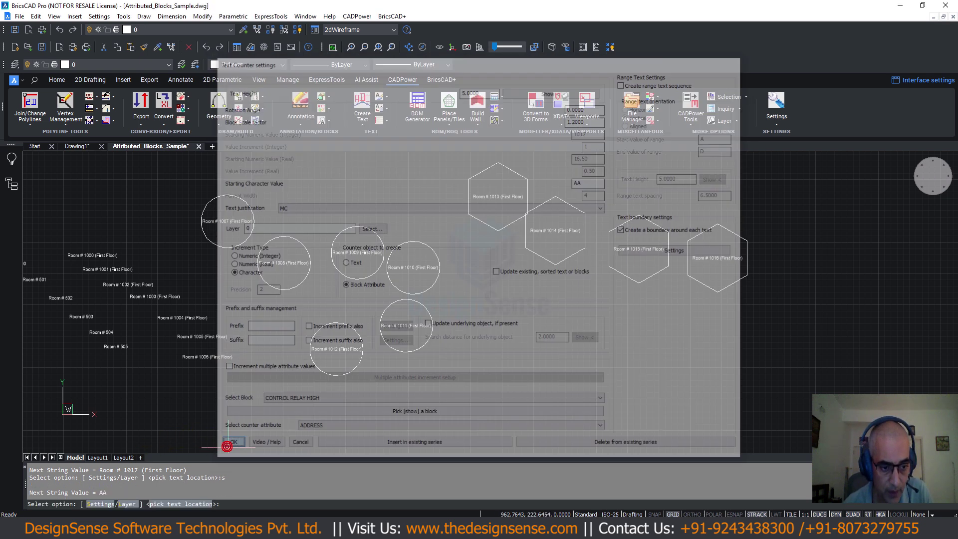
# - Place the CONTROL RELAY HIGH block with address AA in the empty area below the existing CRH blocks
pyautogui.scroll(2, 421, 336)
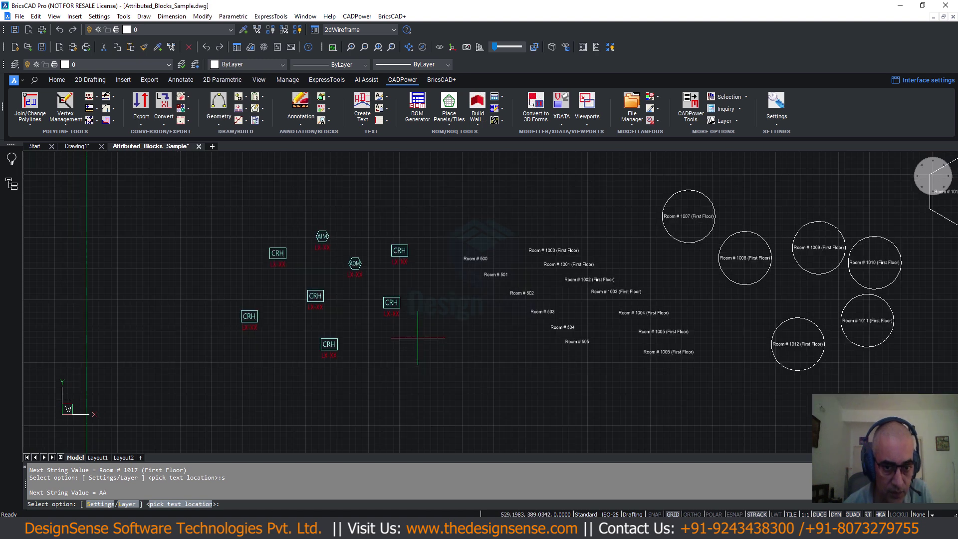
pyautogui.scroll(-2, 352, 265)
pyautogui.scroll(3, 349, 282)
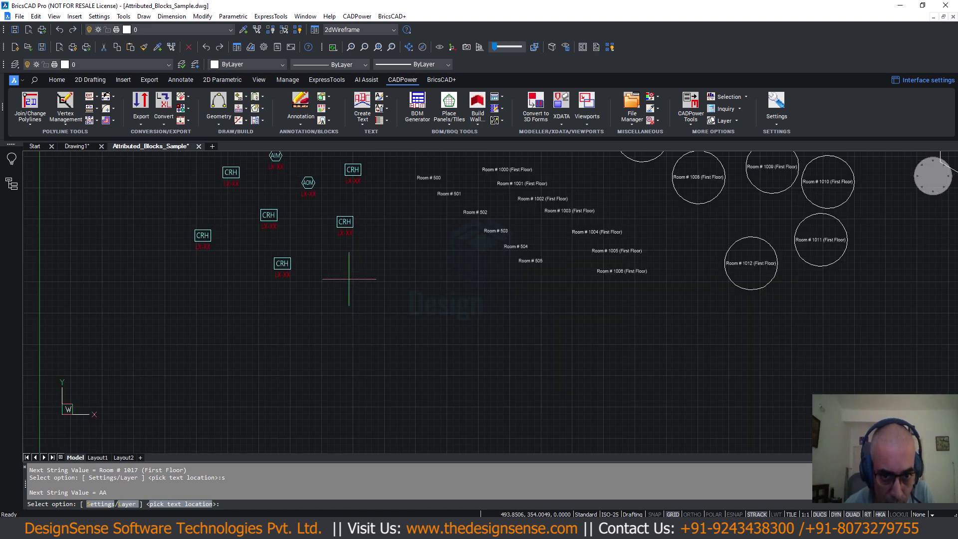
pyautogui.scroll(10, 293, 180)
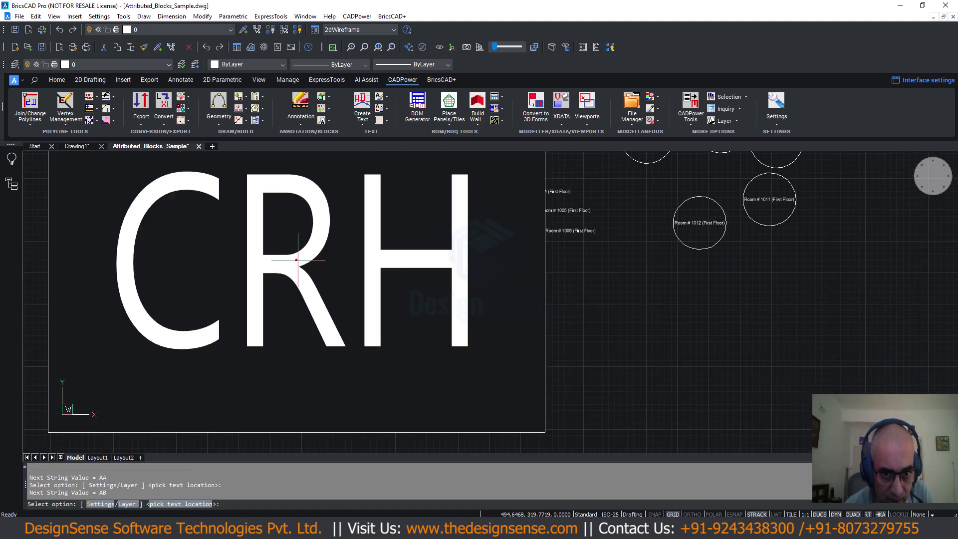
pyautogui.scroll(-5, 294, 187)
pyautogui.click(293, 192)
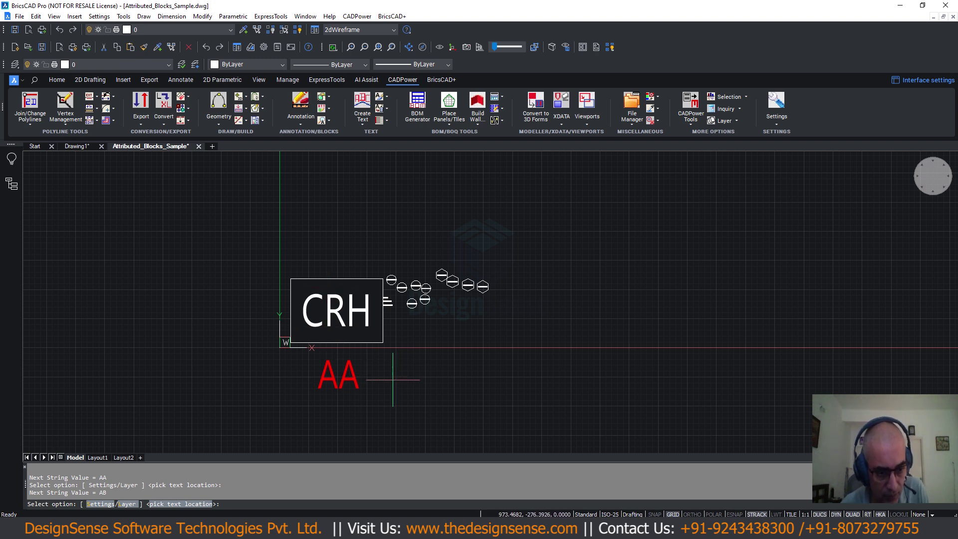
# - Set the block scale factor of the counter blocks to 0.1
pyautogui.write('s')
pyautogui.press('Return')
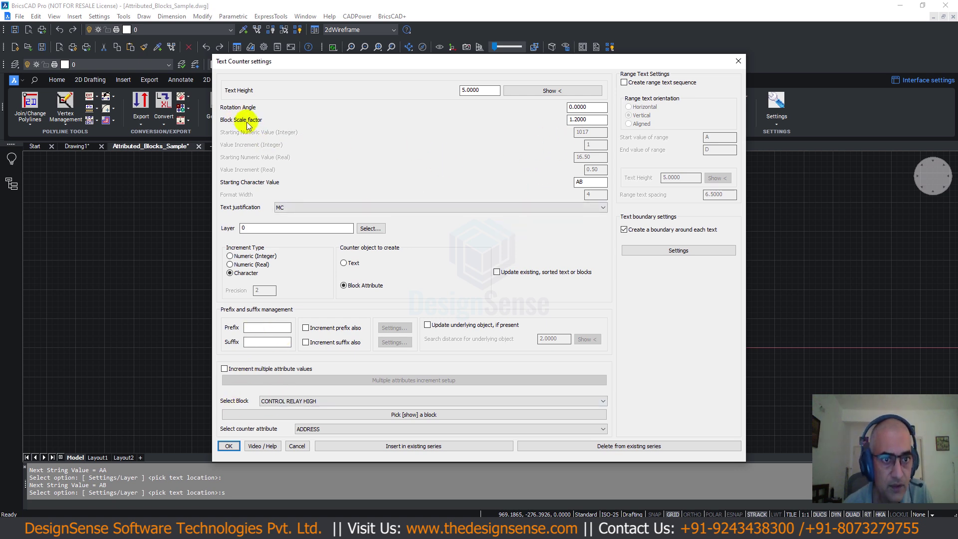
pyautogui.doubleClick(593, 120)
pyautogui.write('0.')
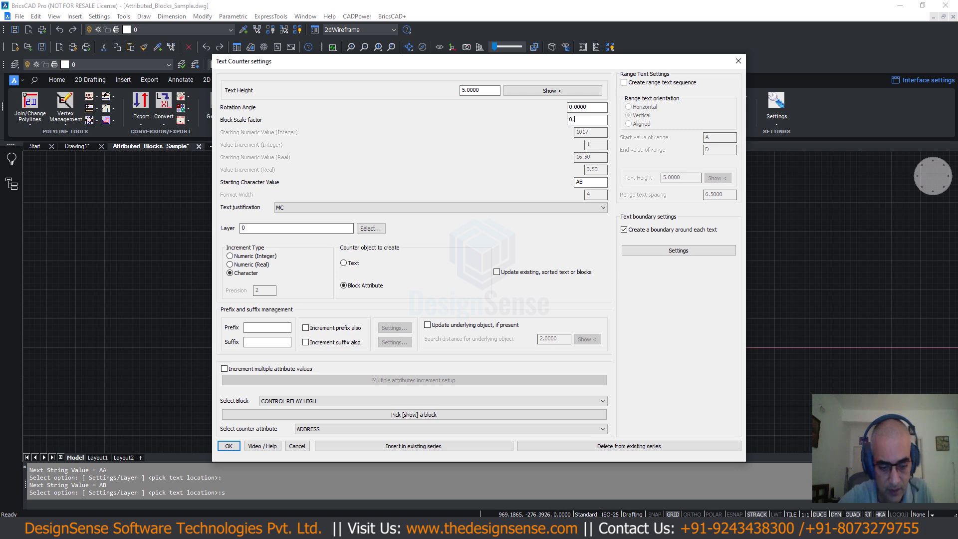
pyautogui.click(229, 446)
# - Place the CRH blocks AB through AJ in a descending row beyond the hexagon labels and end the placement
pyautogui.scroll(-5, 214, 309)
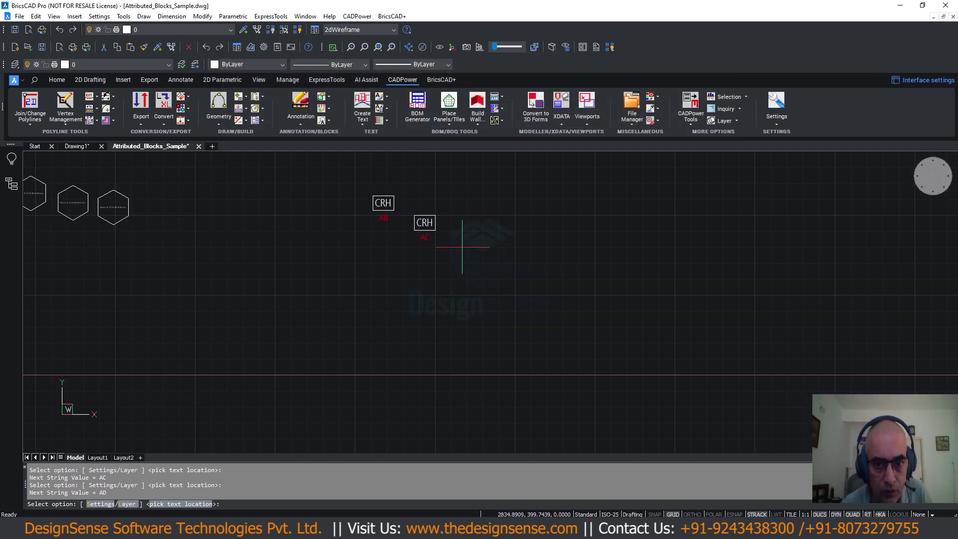
pyautogui.click(463, 247)
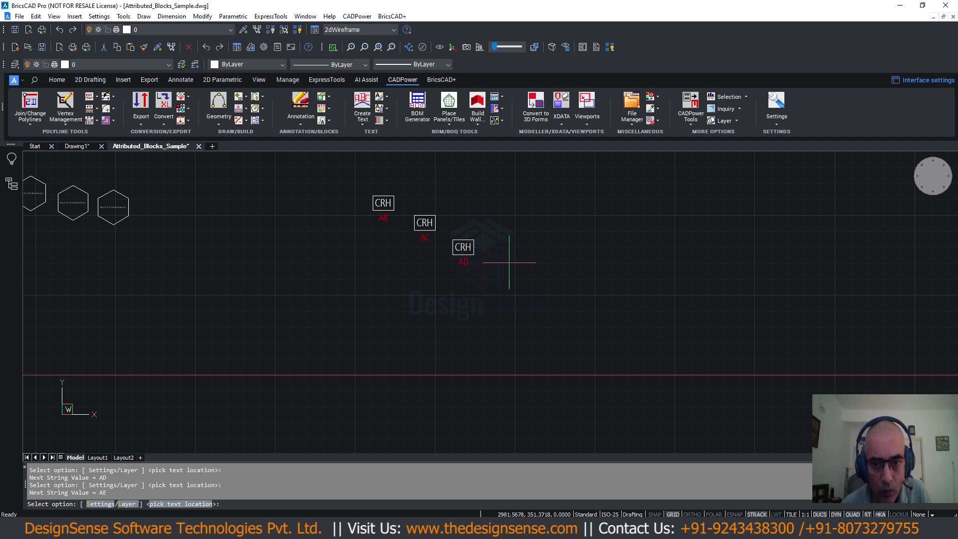
pyautogui.click(509, 262)
pyautogui.click(554, 269)
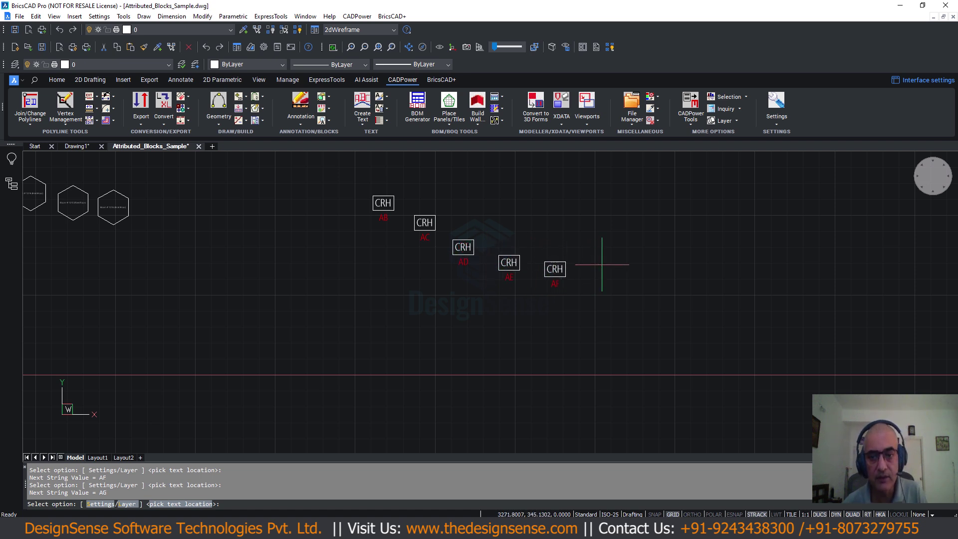
pyautogui.click(642, 289)
pyautogui.click(678, 320)
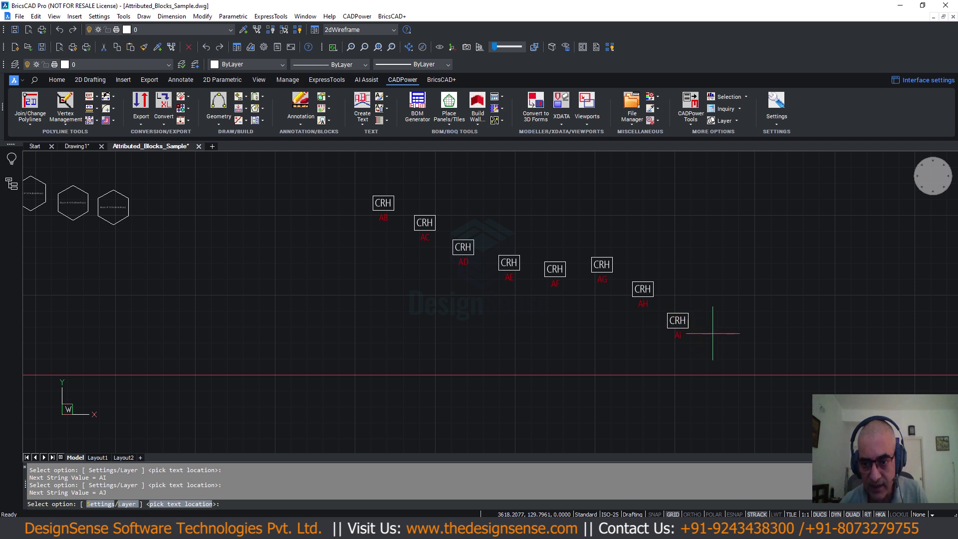
pyautogui.click(713, 333)
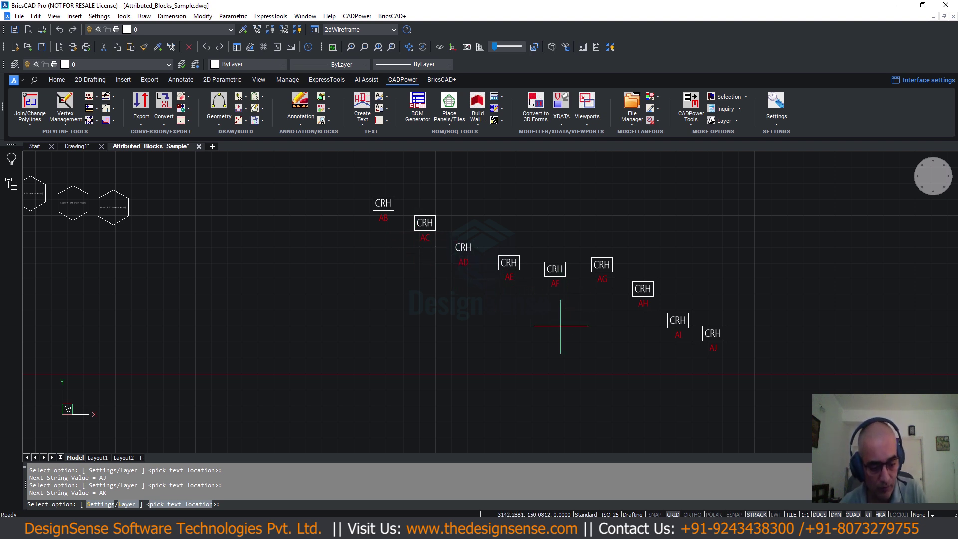
pyautogui.press('Return')
pyautogui.scroll(2, 509, 337)
pyautogui.moveTo(509, 338); pyautogui.dragTo(434, 374, button='middle')
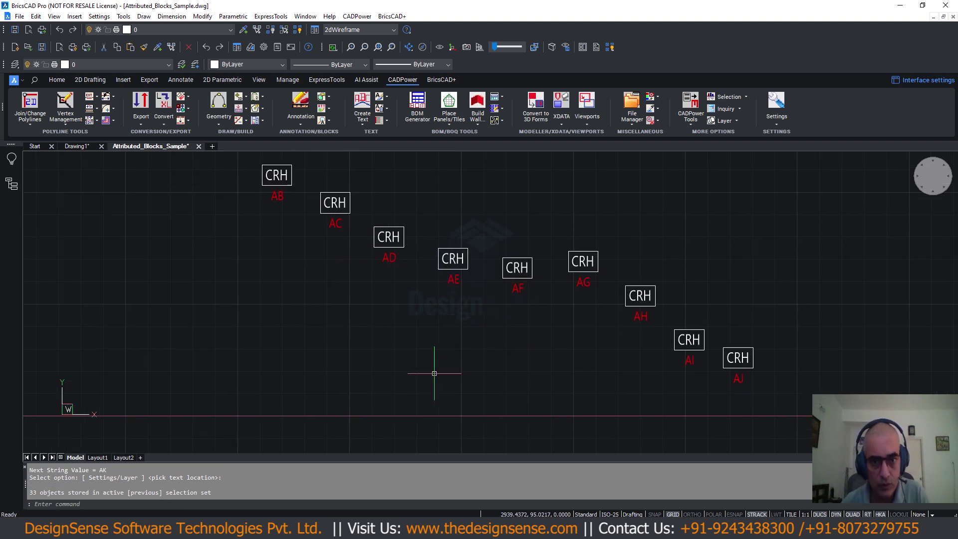
pyautogui.scroll(-1, 434, 373)
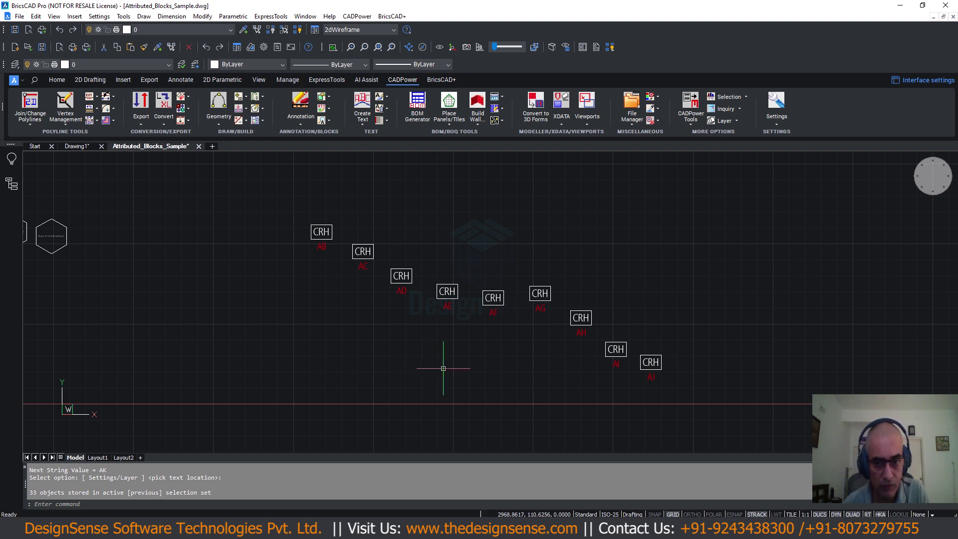
# - Restart Draw Quick Text and insert a new counter block into the existing series after AE, placing it below the row between AE and AF
pyautogui.press('Return')
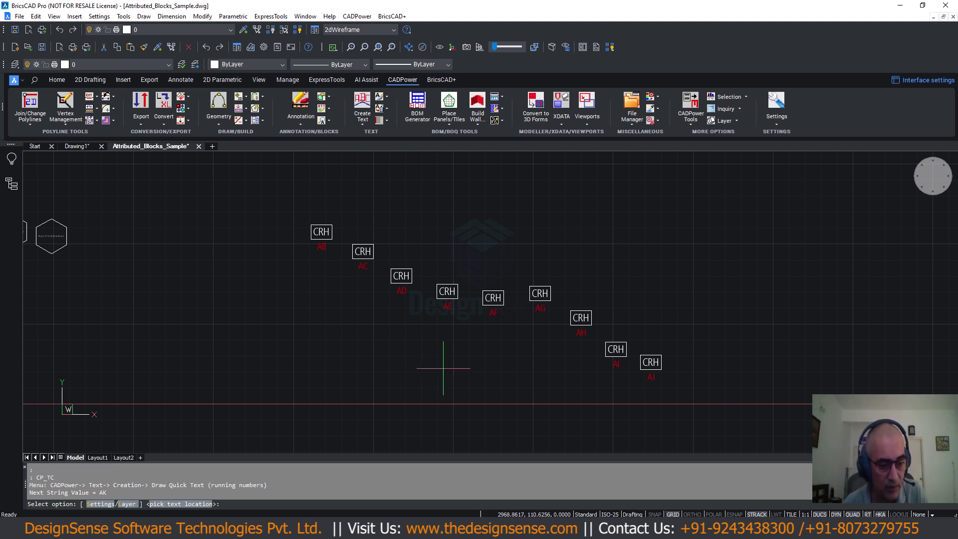
pyautogui.press('Return')
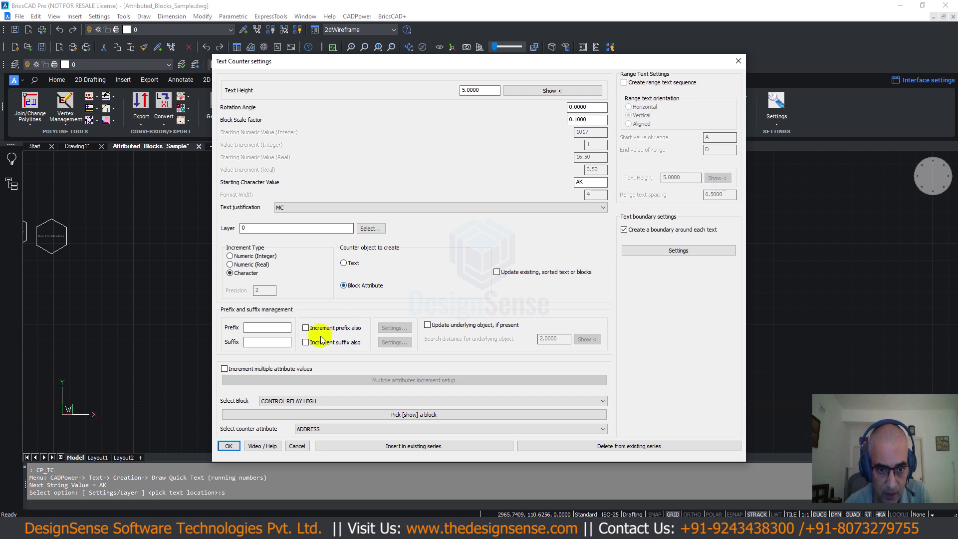
pyautogui.click(404, 446)
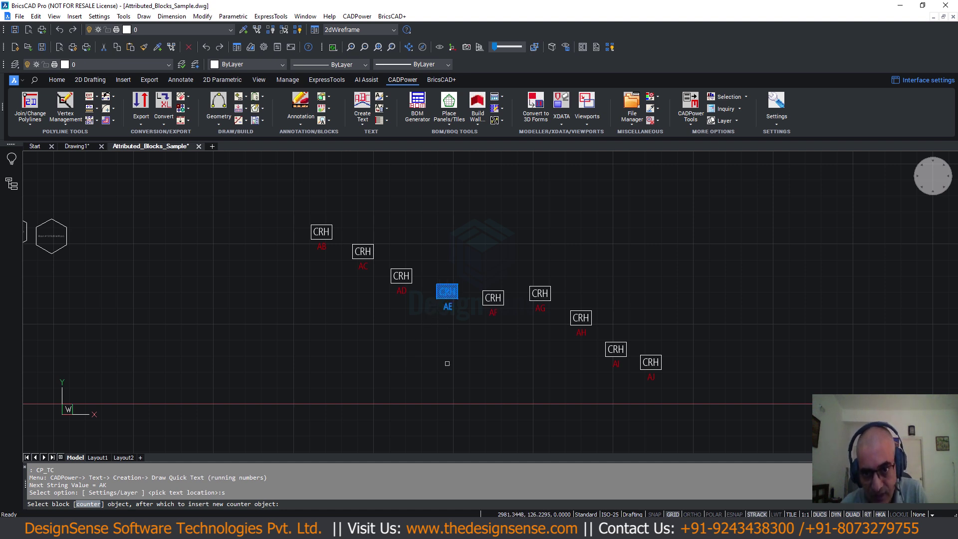
pyautogui.click(436, 295)
pyautogui.click(467, 349)
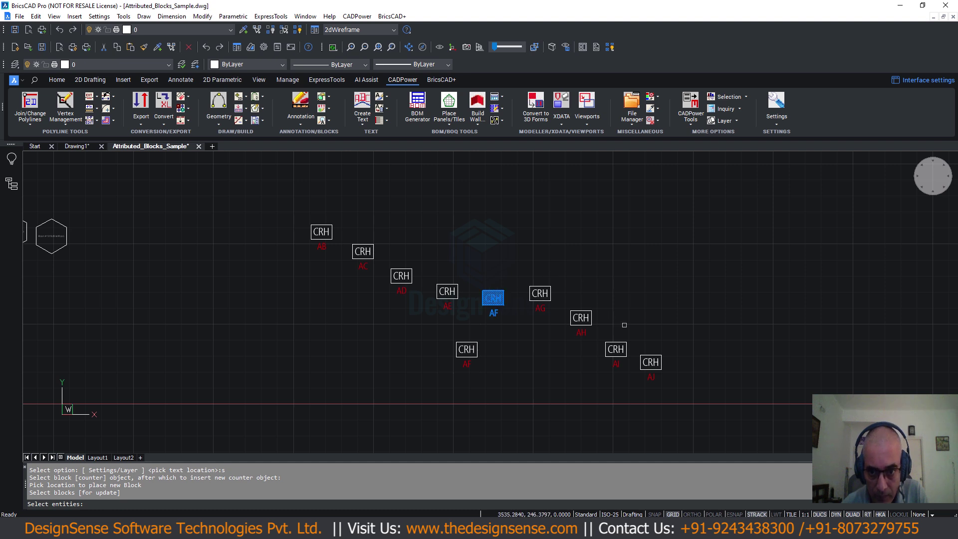
# - Renumber the original blocks AF through AJ to follow the inserted block and dismiss the counter settings
pyautogui.moveTo(696, 240); pyautogui.dragTo(536, 391)
pyautogui.moveTo(519, 269); pyautogui.dragTo(492, 319)
pyautogui.press('Return')
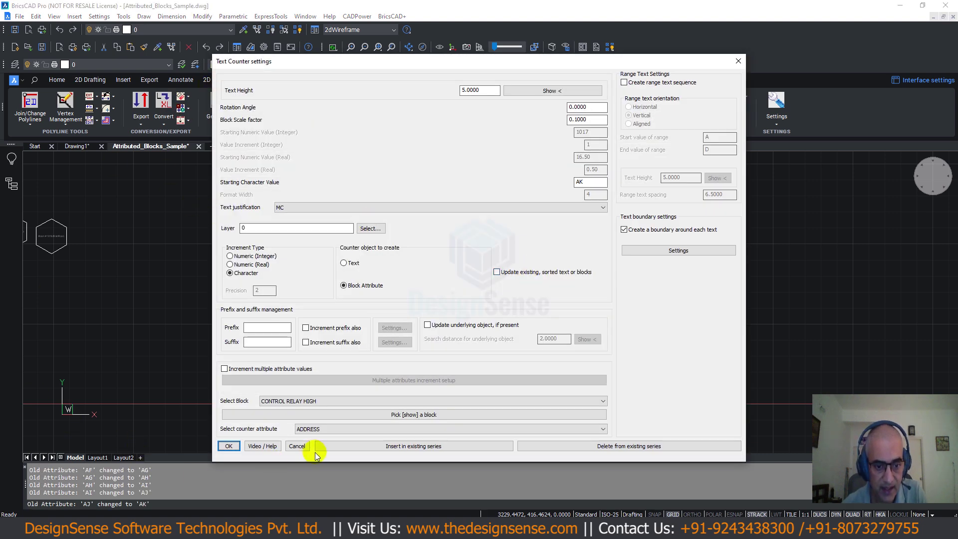
pyautogui.click(297, 446)
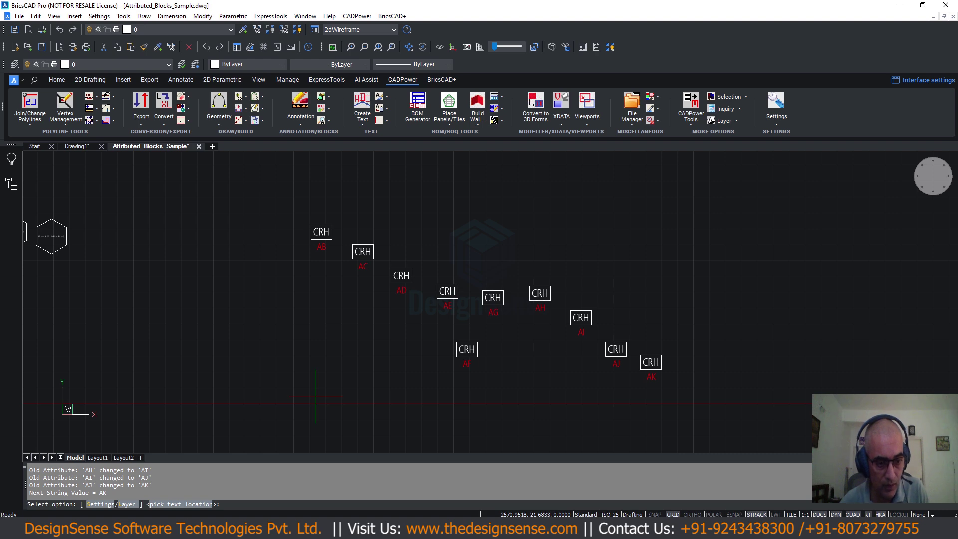
# - Enable a vertical range text sequence in the counter settings, with real-number increments and the prefix "Part #"
pyautogui.press('Return')
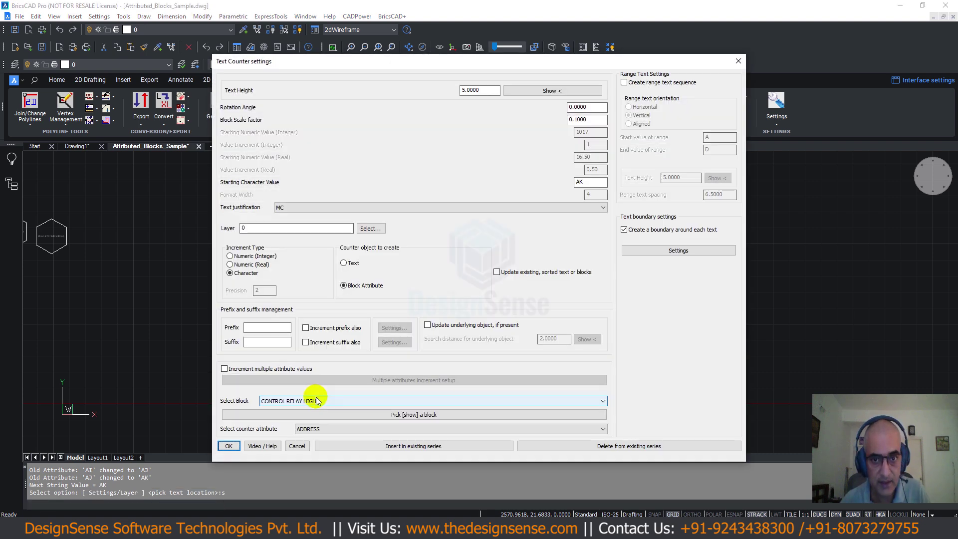
pyautogui.click(624, 83)
pyautogui.click(625, 83)
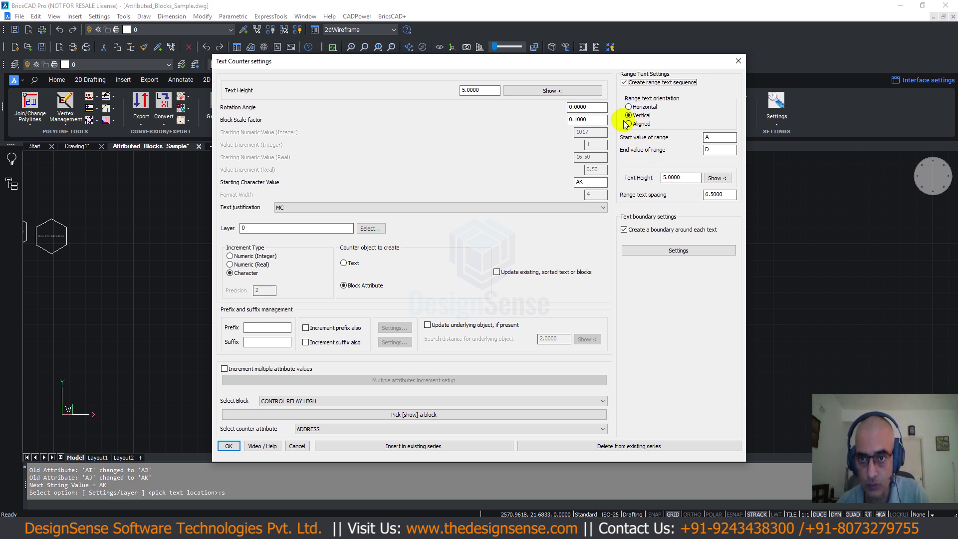
pyautogui.click(231, 264)
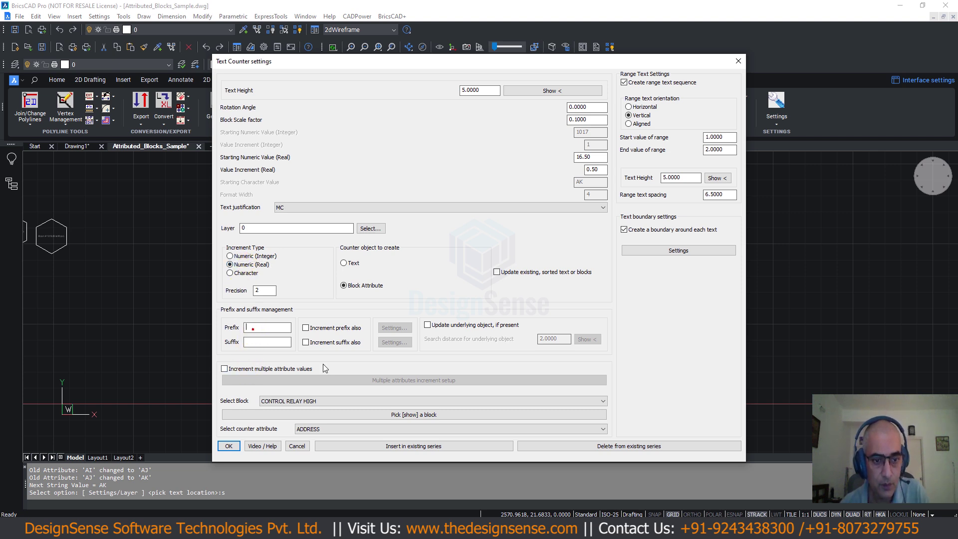
pyautogui.write('Part #')
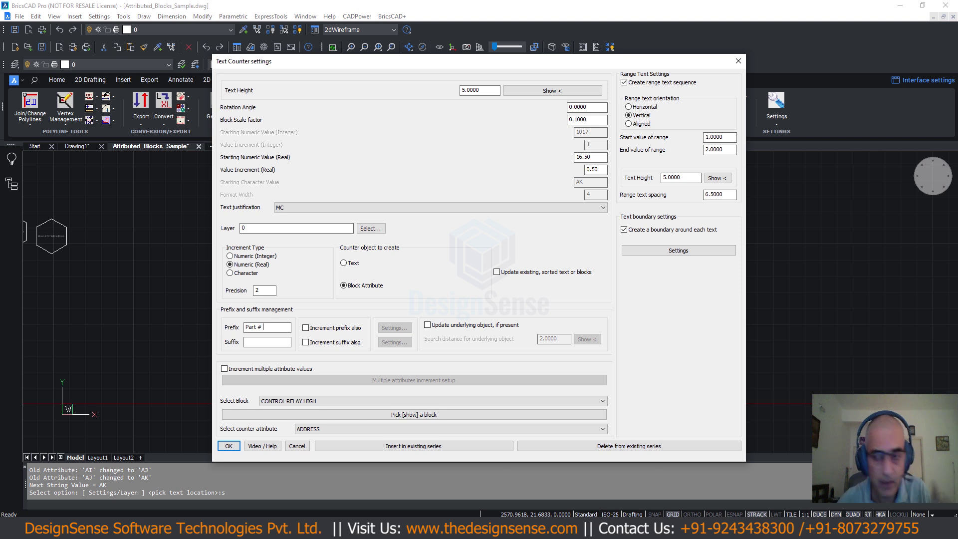
# - Set the range from 100 to 140 with a starting value and increment of 1.00, and accept the counter settings
pyautogui.doubleClick(727, 140)
pyautogui.write('140')
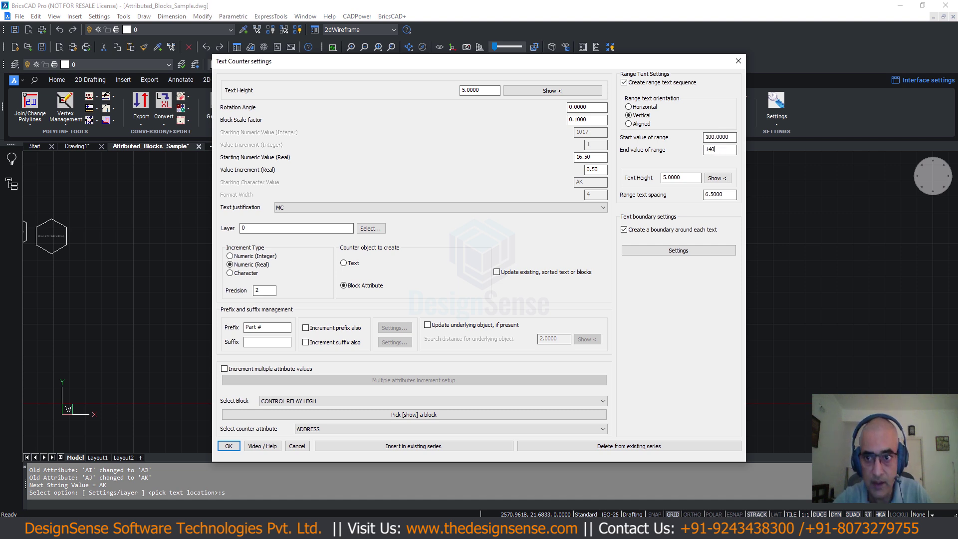
pyautogui.write('1')
pyautogui.moveTo(603, 156); pyautogui.dragTo(535, 170)
pyautogui.write('1')
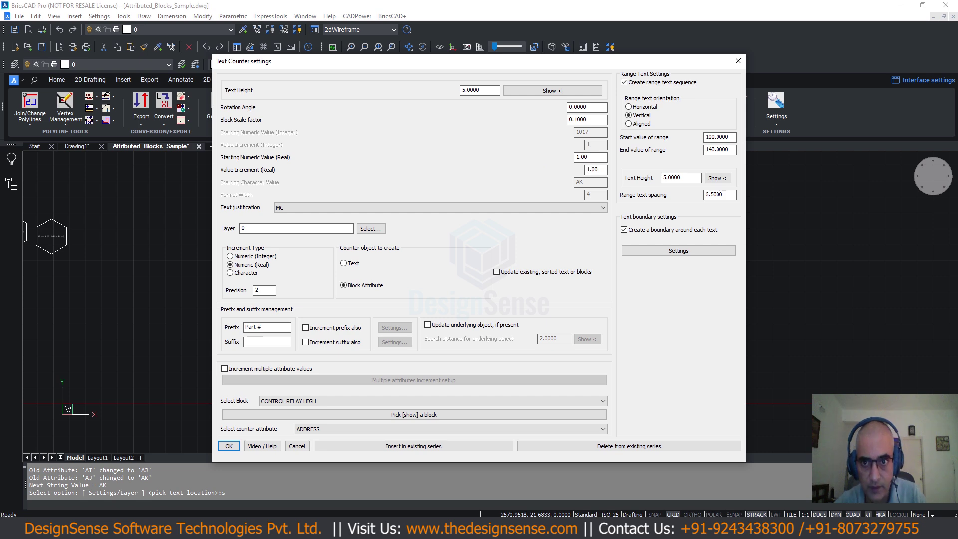
pyautogui.click(229, 445)
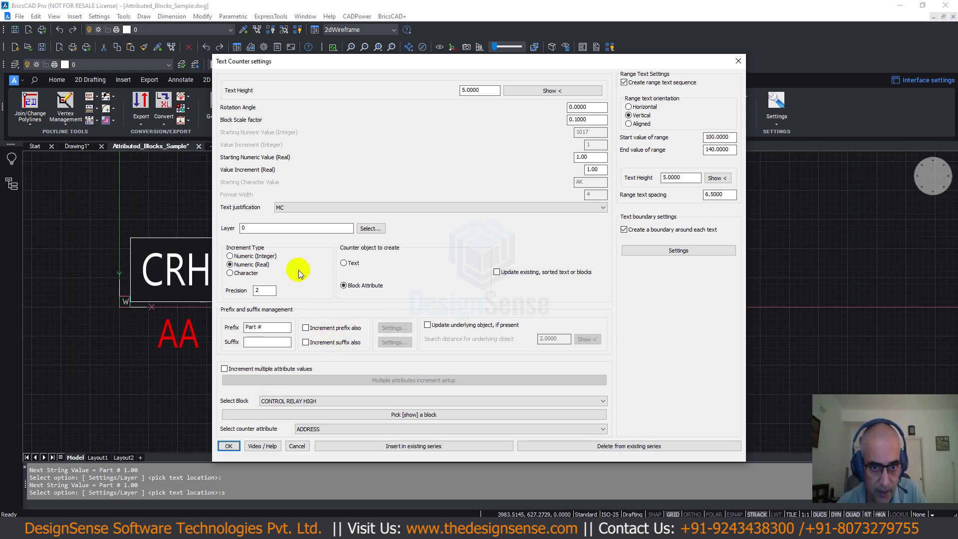
# - Set the counter object to plain text without boundaries and place the range sequence beside the bordered column
pyautogui.click(344, 263)
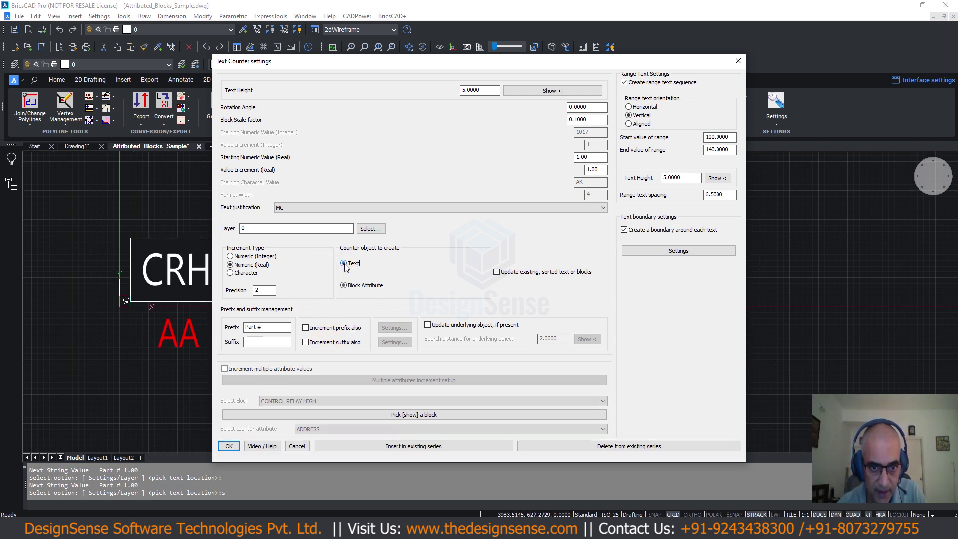
pyautogui.click(624, 232)
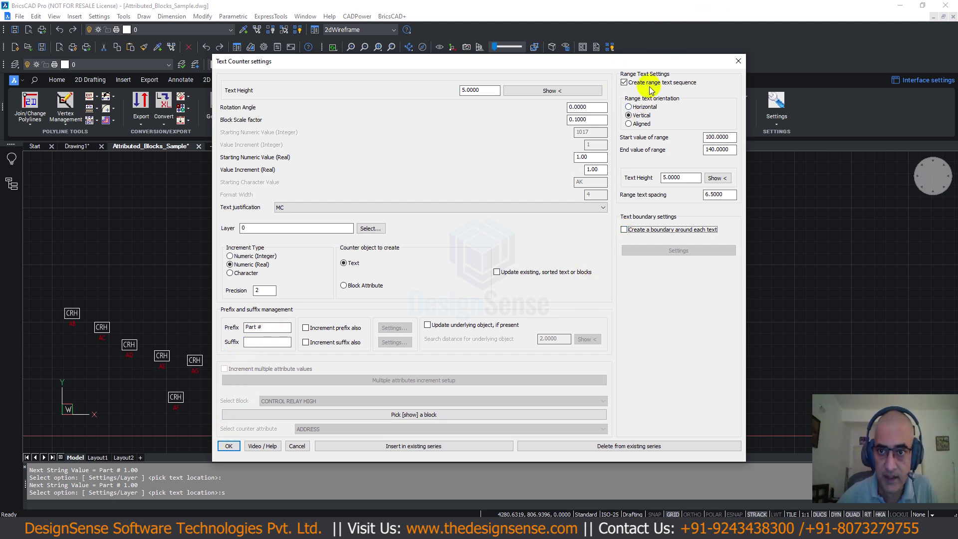
pyautogui.click(228, 445)
pyautogui.click(525, 244)
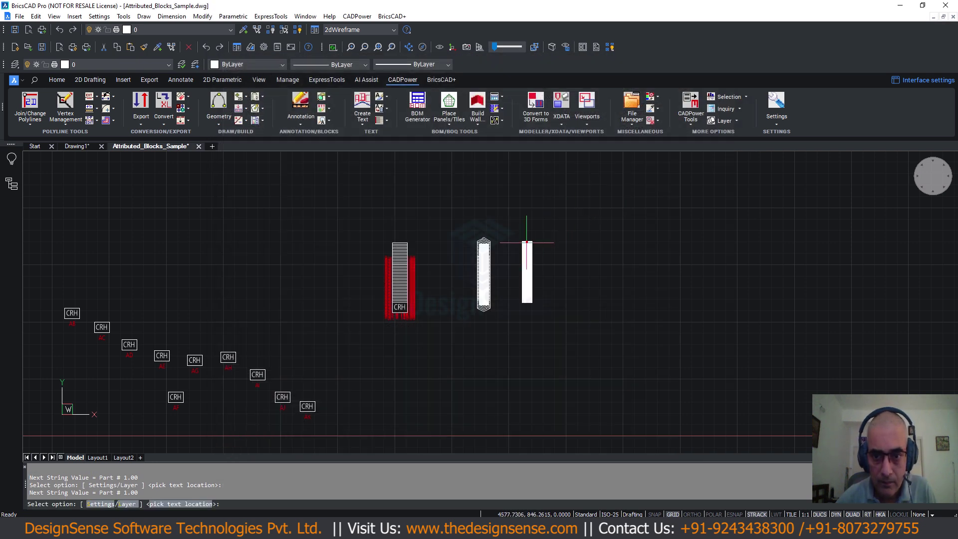
# - Examine the plain text column from its first to its last entry and compare it with the bordered column
pyautogui.scroll(5, 499, 215)
pyautogui.scroll(-1, 473, 217)
pyautogui.scroll(2, 471, 224)
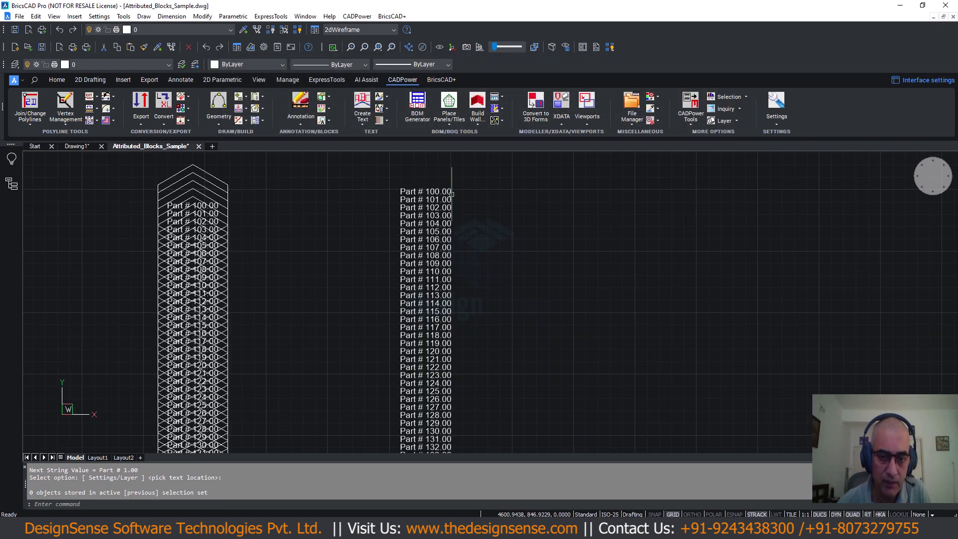
pyautogui.moveTo(474, 390); pyautogui.dragTo(475, 314, button='middle')
pyautogui.scroll(-1, 480, 328)
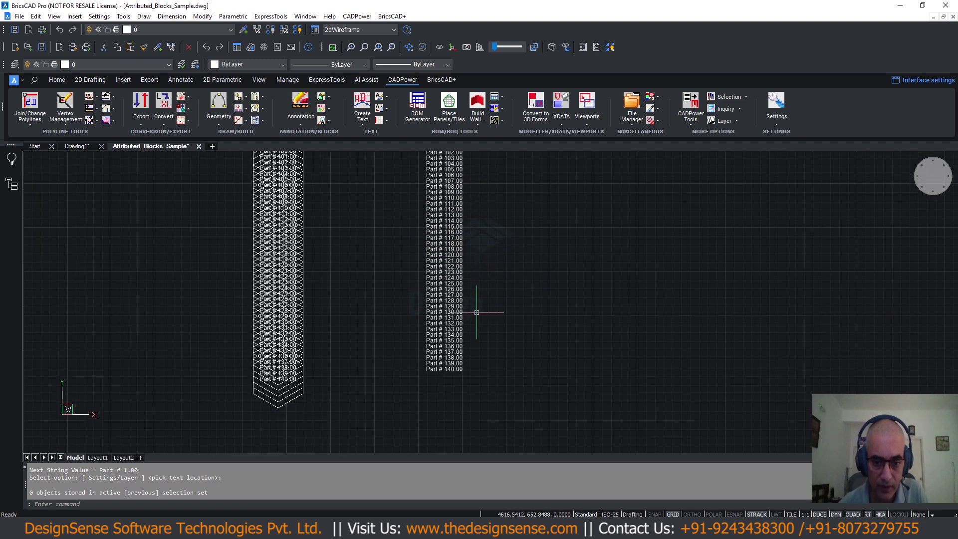
pyautogui.scroll(-1, 467, 288)
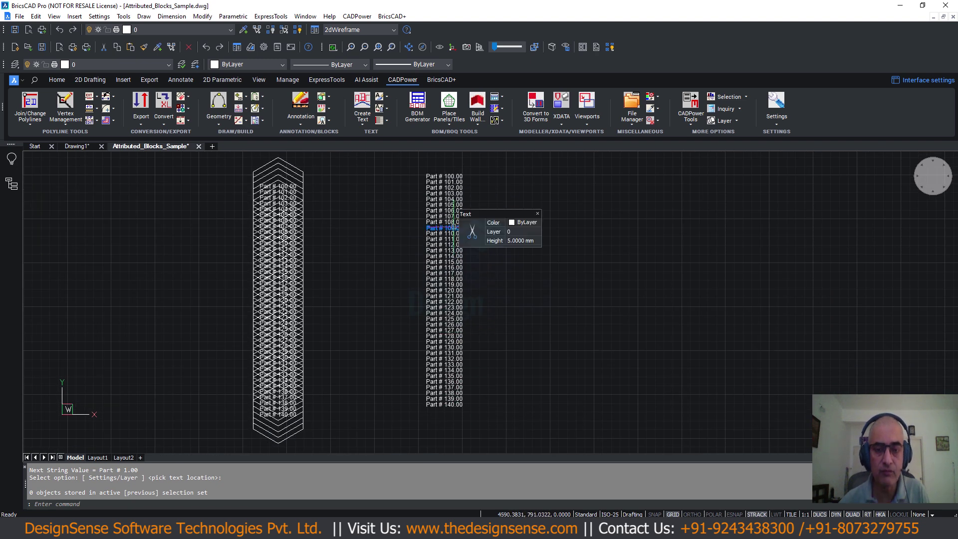
pyautogui.scroll(-1, 459, 259)
# - Restart Draw Quick Text and set the increment type to Character in the counter settings
pyautogui.press('Return')
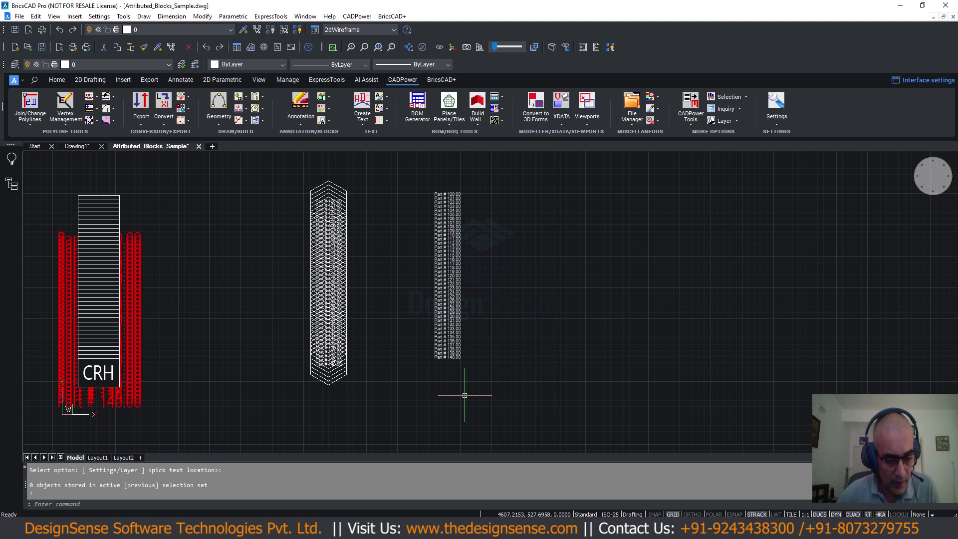
pyautogui.write('s')
pyautogui.press('Return')
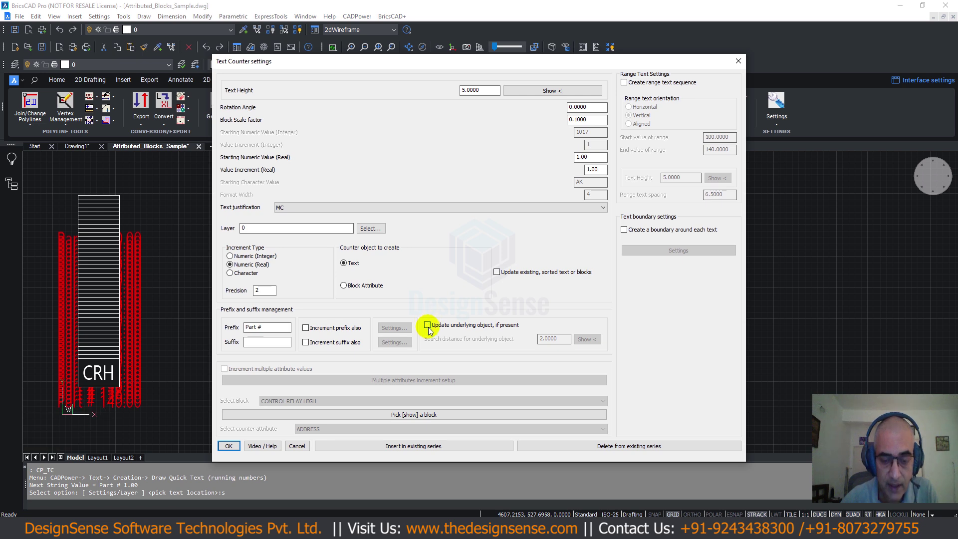
pyautogui.click(230, 273)
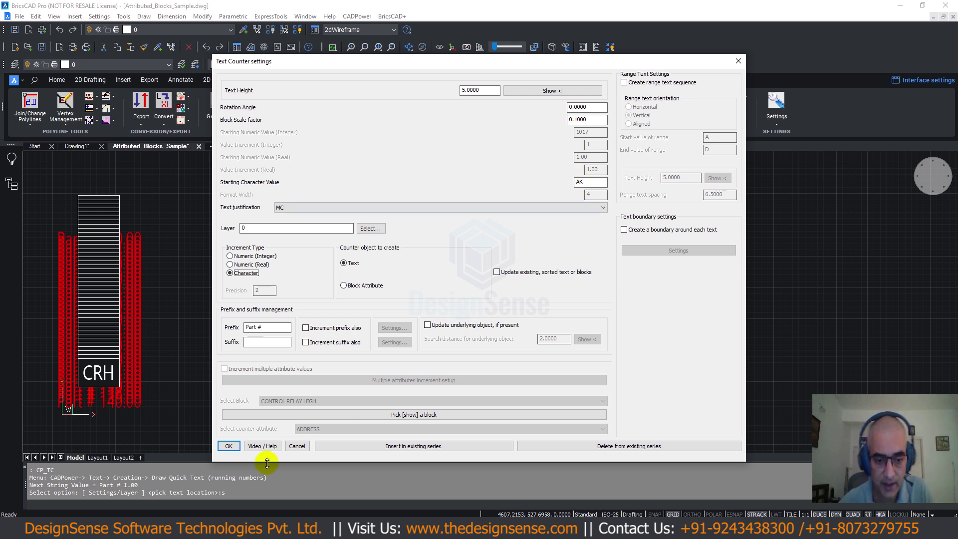
pyautogui.click(235, 450)
# - Place the labels Part # AK through Part # AP in a descending diagonal row beside the plain text column and end the placement
pyautogui.moveTo(482, 363); pyautogui.dragTo(316, 309, button='middle')
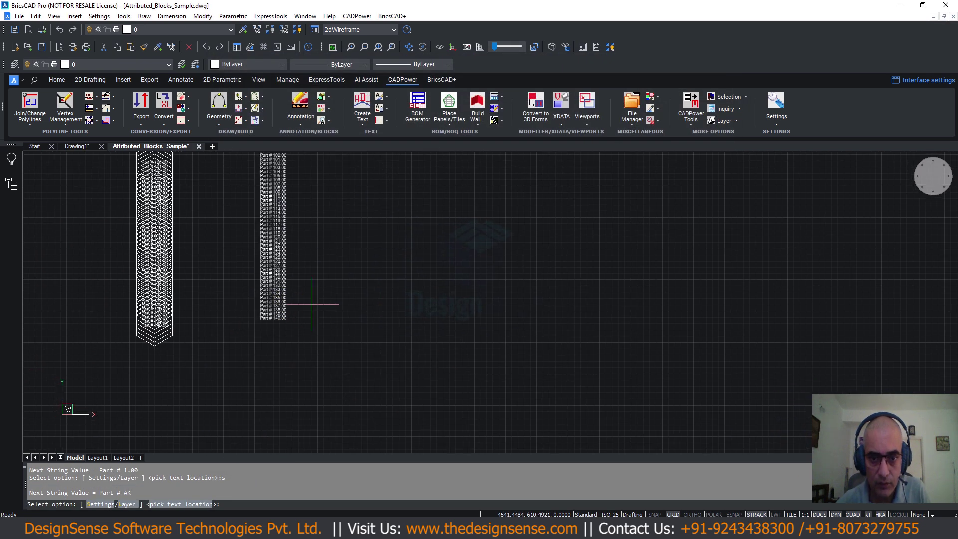
pyautogui.click(369, 190)
pyautogui.click(379, 201)
pyautogui.click(419, 223)
pyautogui.click(443, 242)
pyautogui.click(475, 267)
pyautogui.click(512, 297)
pyautogui.press('Return')
pyautogui.scroll(3, 380, 239)
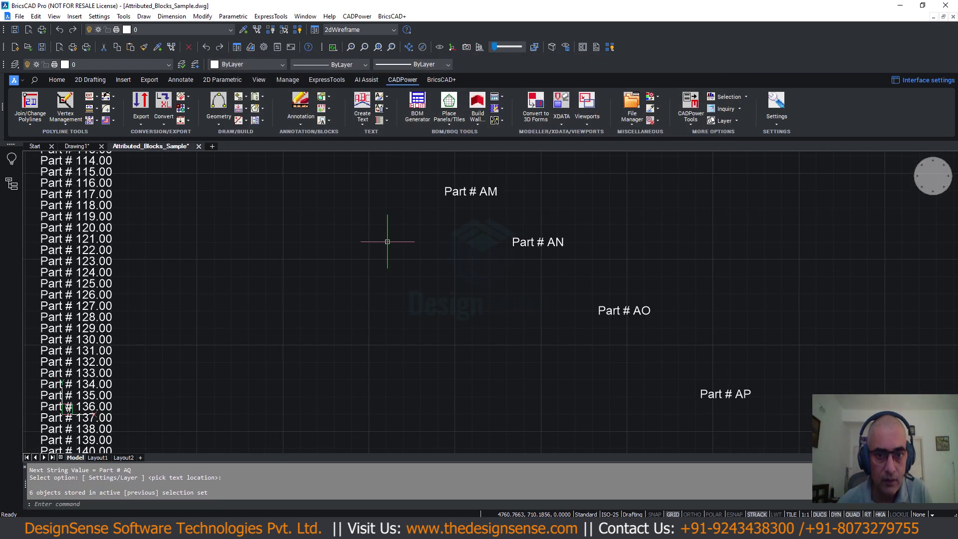
pyautogui.moveTo(339, 291); pyautogui.dragTo(331, 274, button='middle')
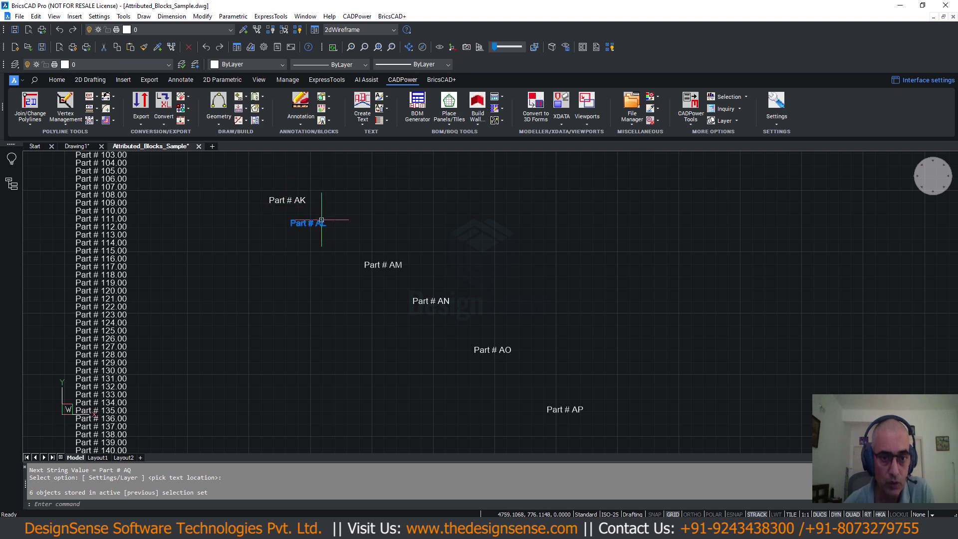
pyautogui.moveTo(274, 211)
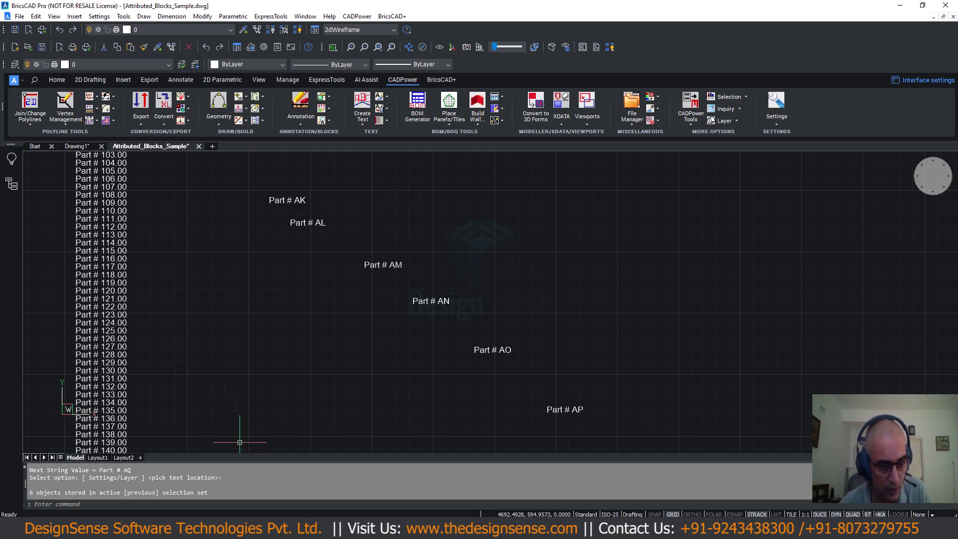
# - Restart Draw Quick Text, set the prefix to "SAP #" and enable updating of underlying objects
pyautogui.press('Return')
pyautogui.press('Return')
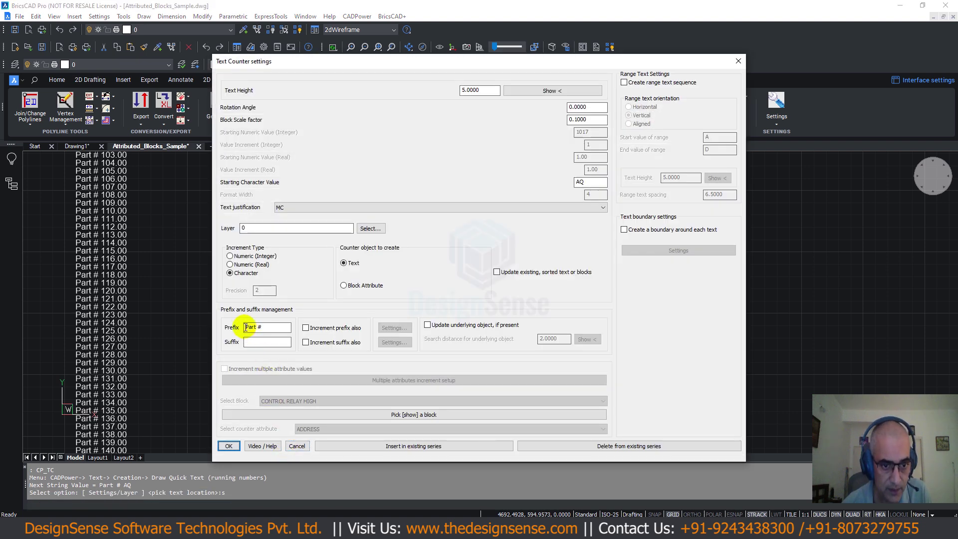
pyautogui.moveTo(246, 327); pyautogui.dragTo(289, 326)
pyautogui.write('SA')
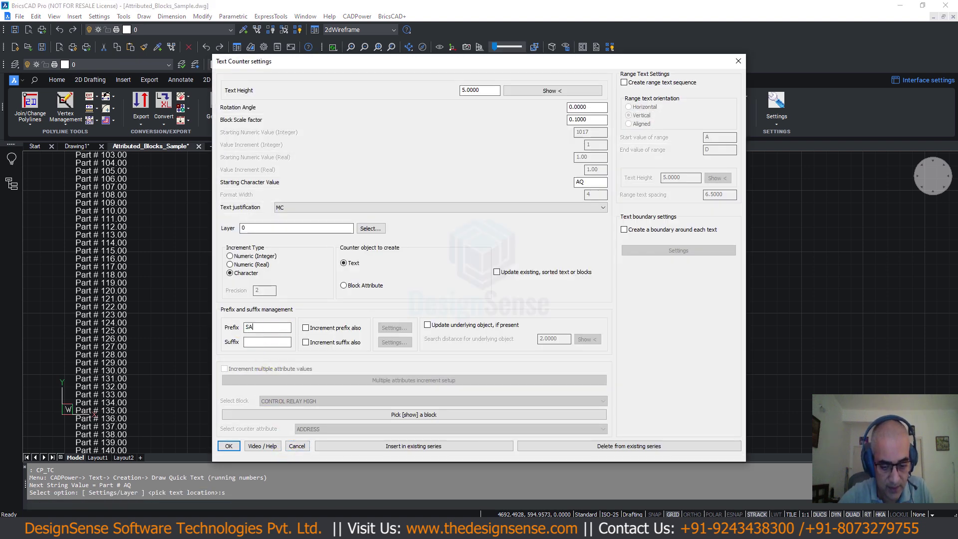
pyautogui.write('P #')
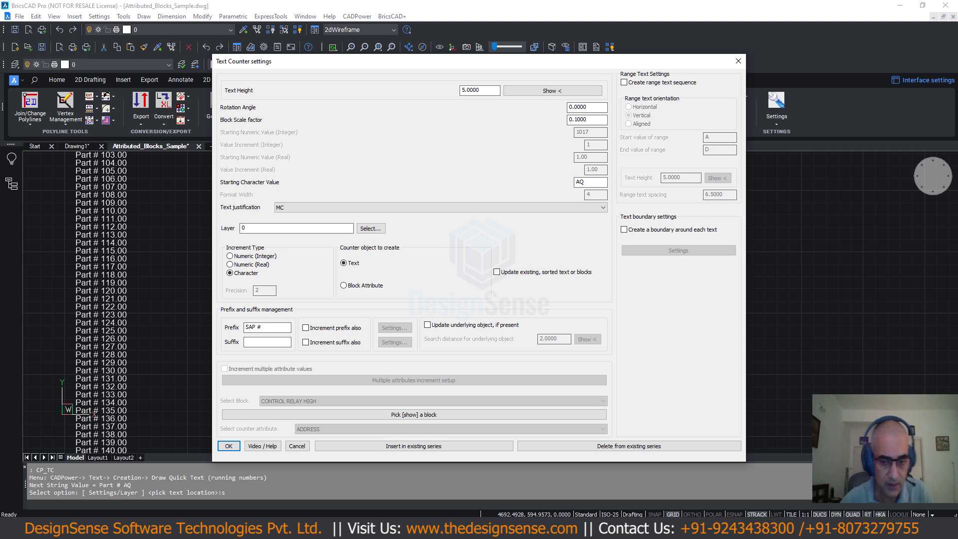
pyautogui.click(427, 324)
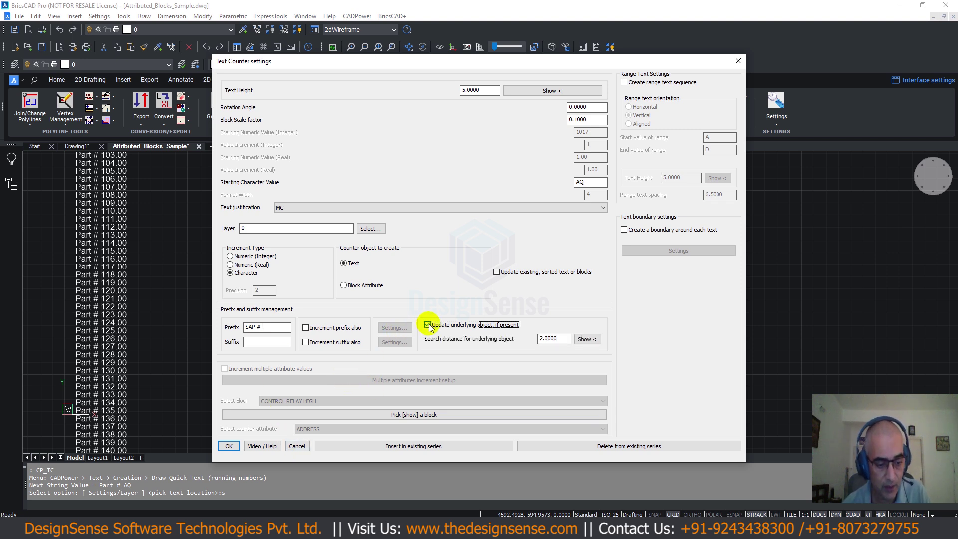
pyautogui.press('Tab')
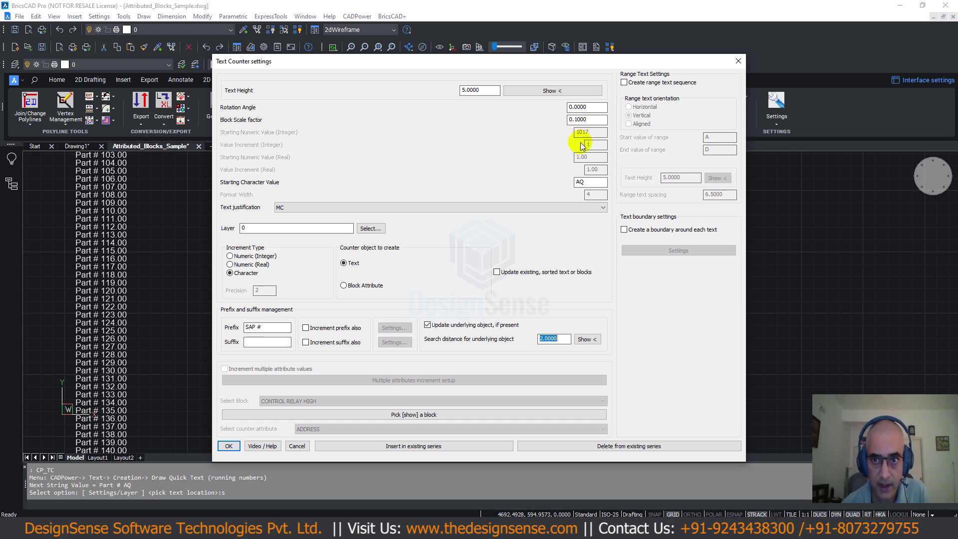
# - Set the starting character value to AK and accept the counter settings
pyautogui.moveTo(512, 62); pyautogui.dragTo(483, 141)
pyautogui.doubleClick(594, 261)
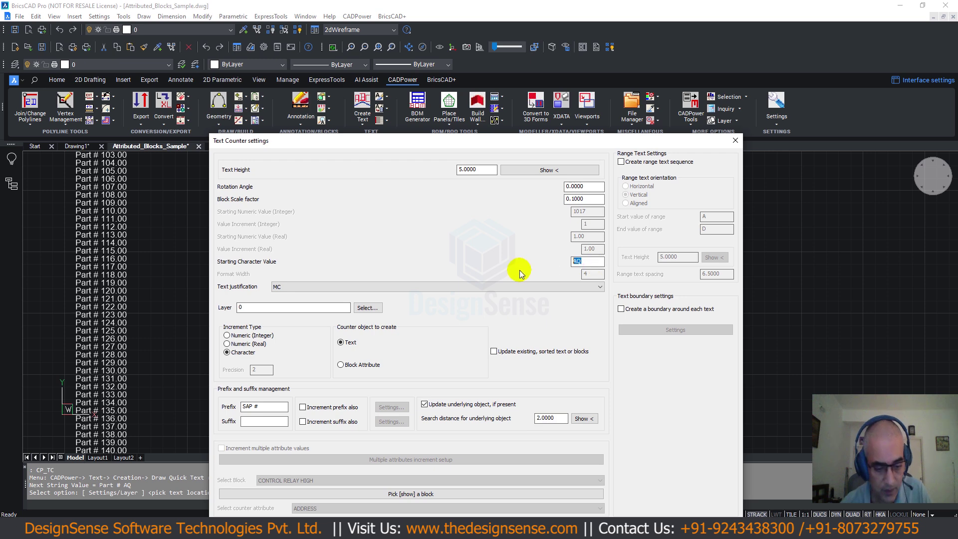
pyautogui.write('AK')
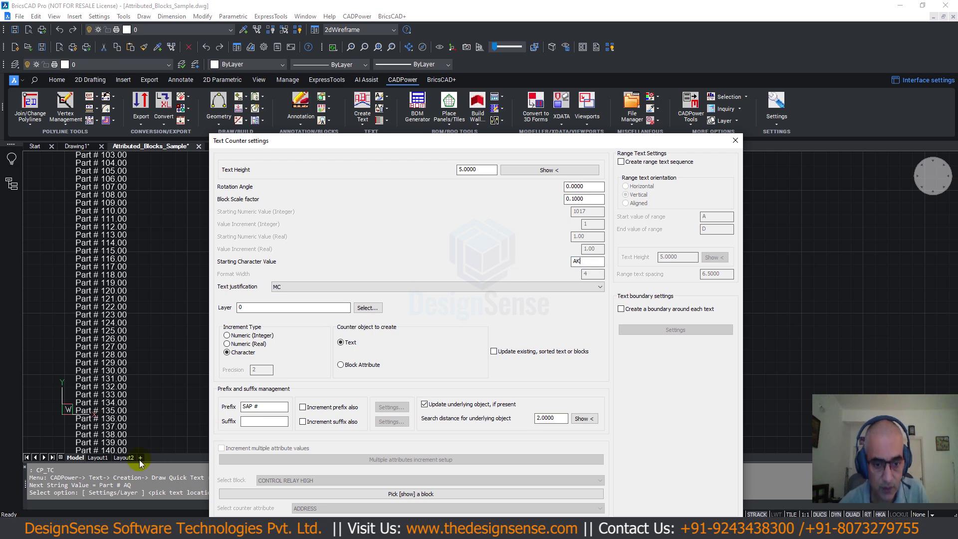
pyautogui.moveTo(392, 141); pyautogui.dragTo(373, 30)
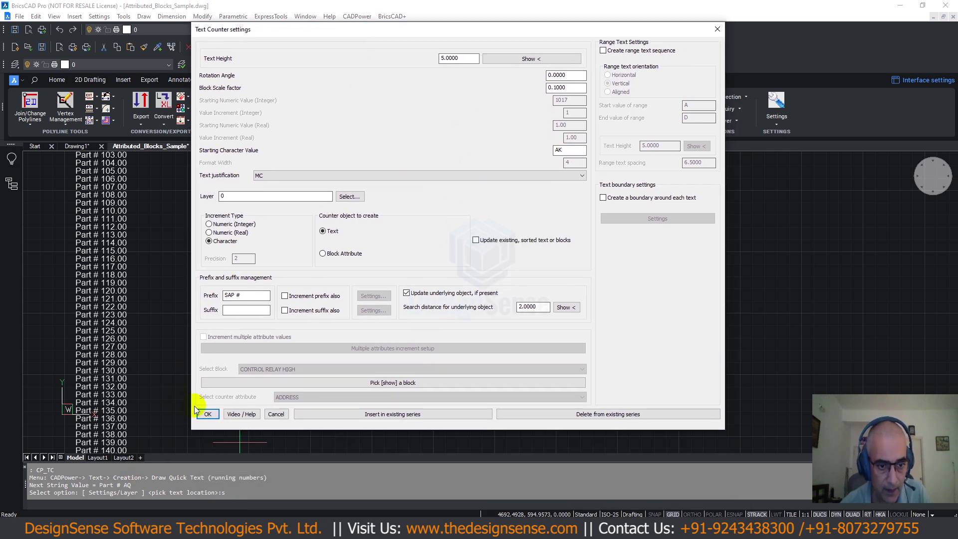
pyautogui.click(208, 414)
# - Update the six existing Part # labels in order to SAP # AK through SAP # AP and end the command
pyautogui.click(280, 202)
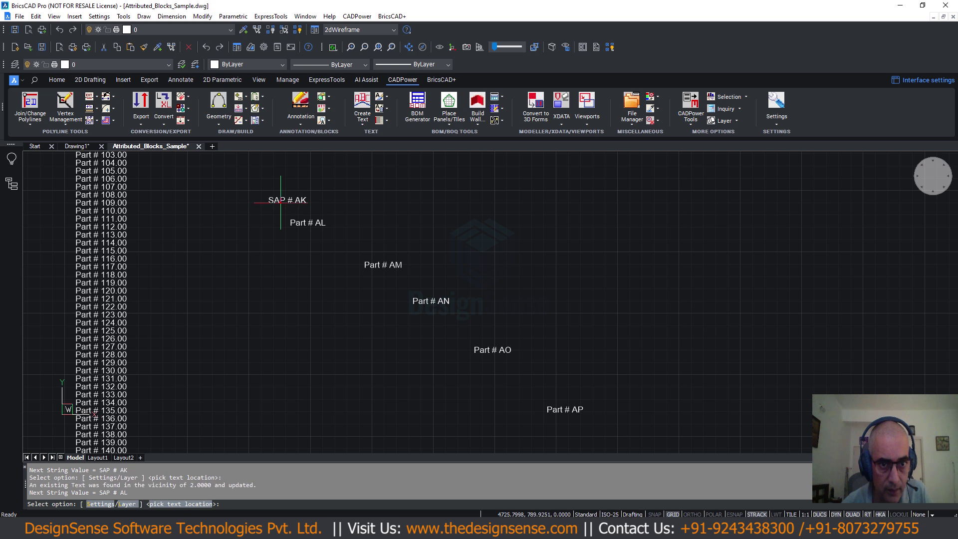
pyautogui.click(294, 224)
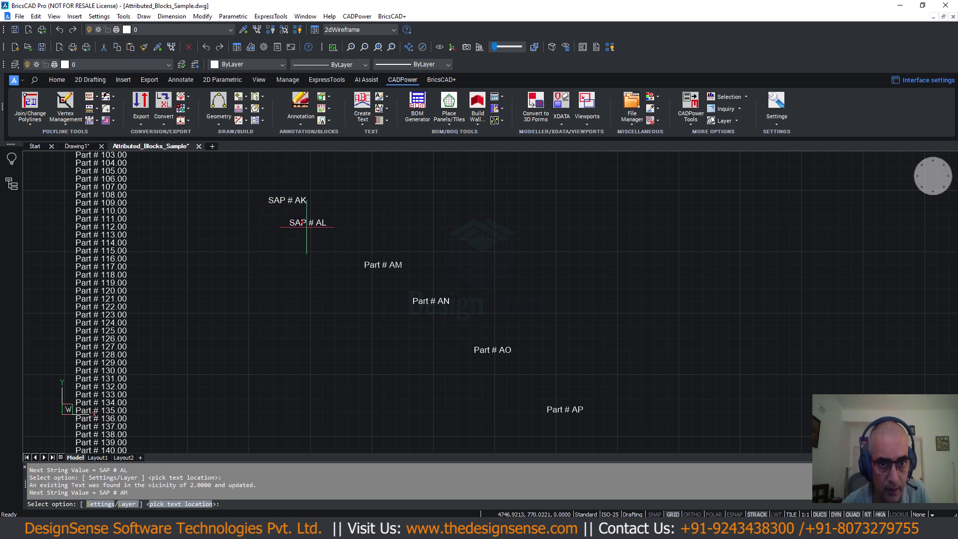
pyautogui.click(367, 260)
pyautogui.click(414, 302)
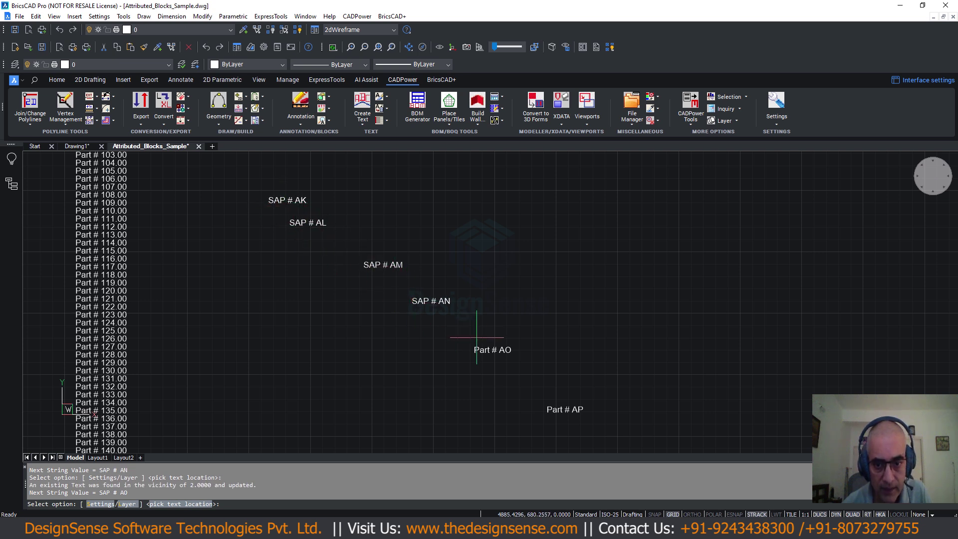
pyautogui.click(488, 348)
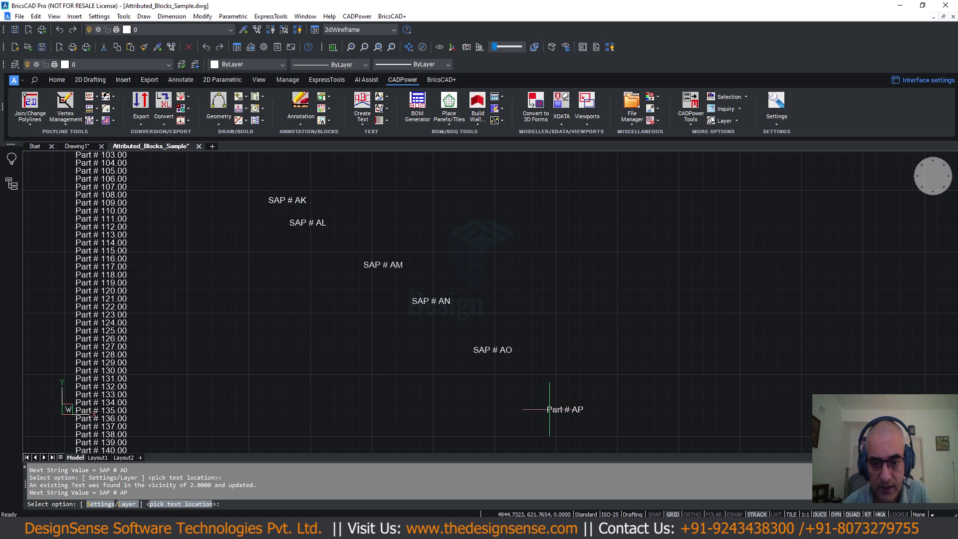
pyautogui.click(549, 404)
pyautogui.press('Escape')
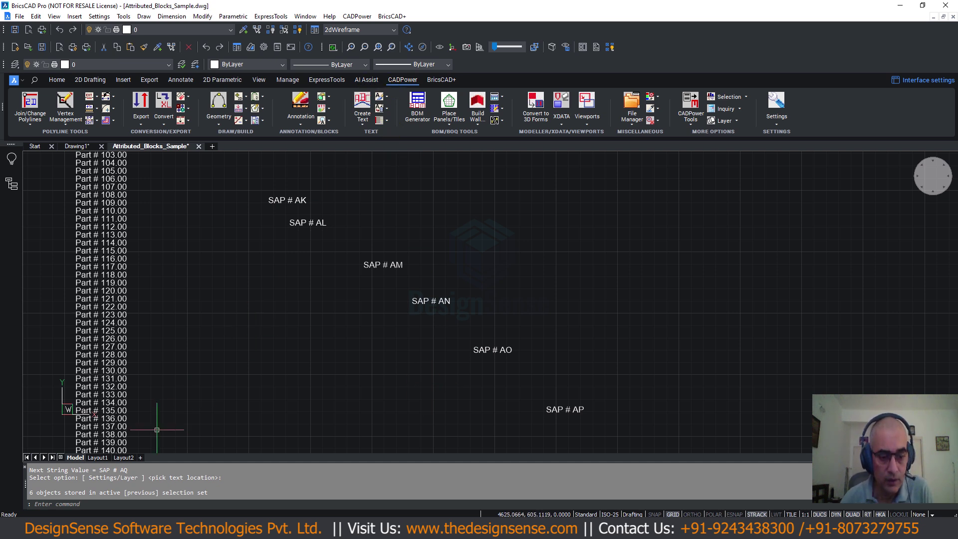
# - Start Draw Quick Text with the CP_TC command and look over the available CADPower command categories
pyautogui.click(63, 505)
pyautogui.write('CP_TC')
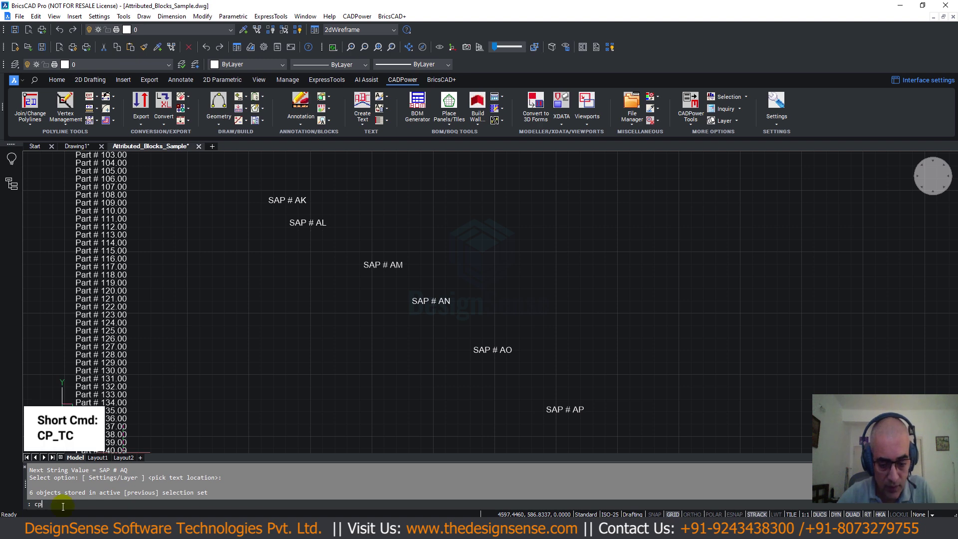
pyautogui.press('Return')
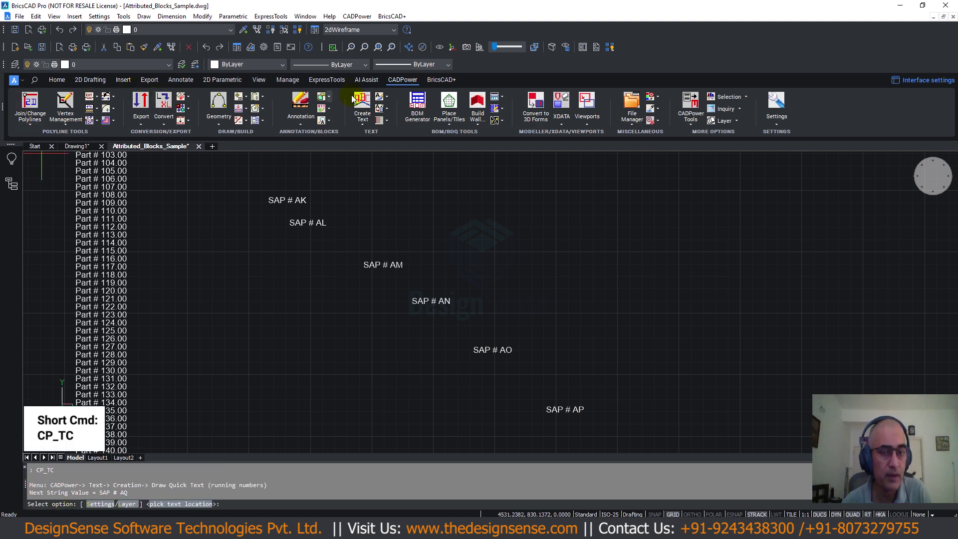
pyautogui.click(357, 17)
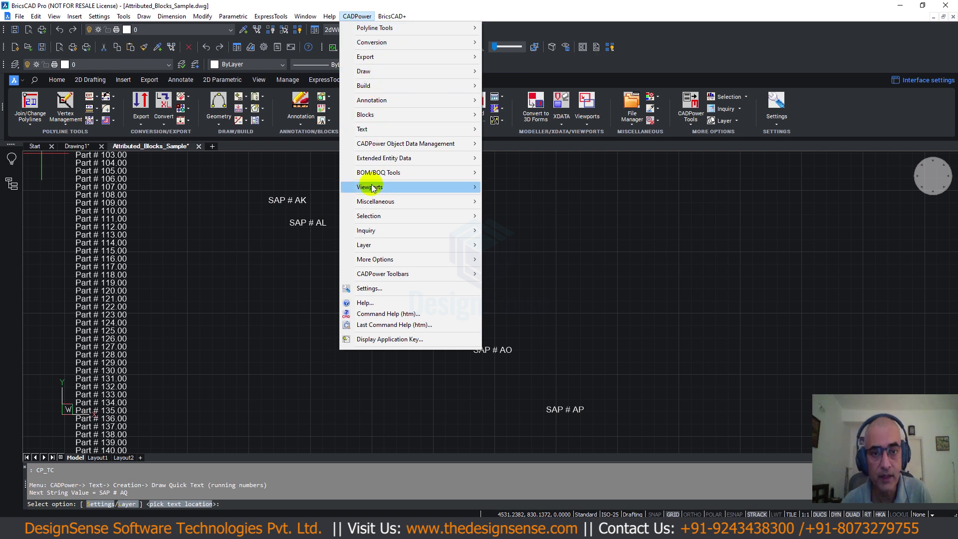
pyautogui.click(373, 379)
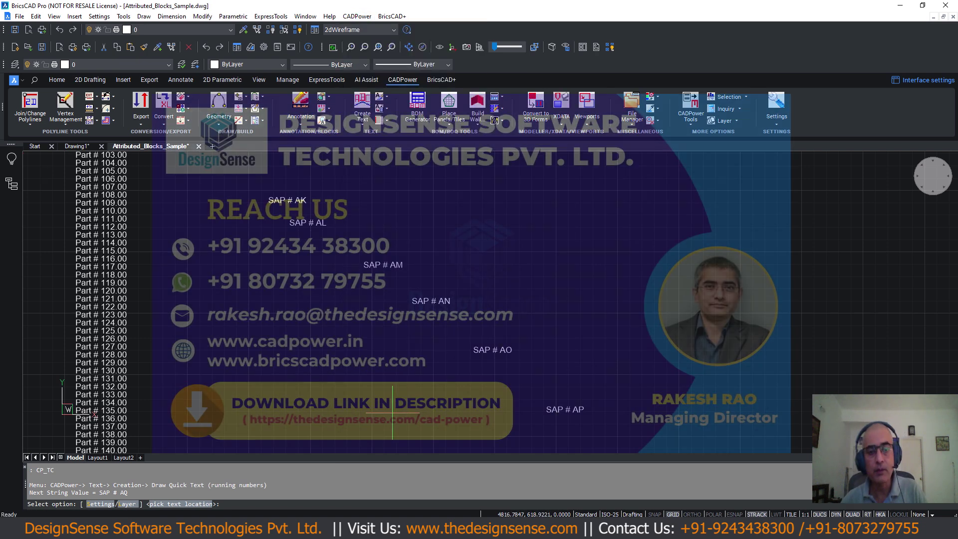